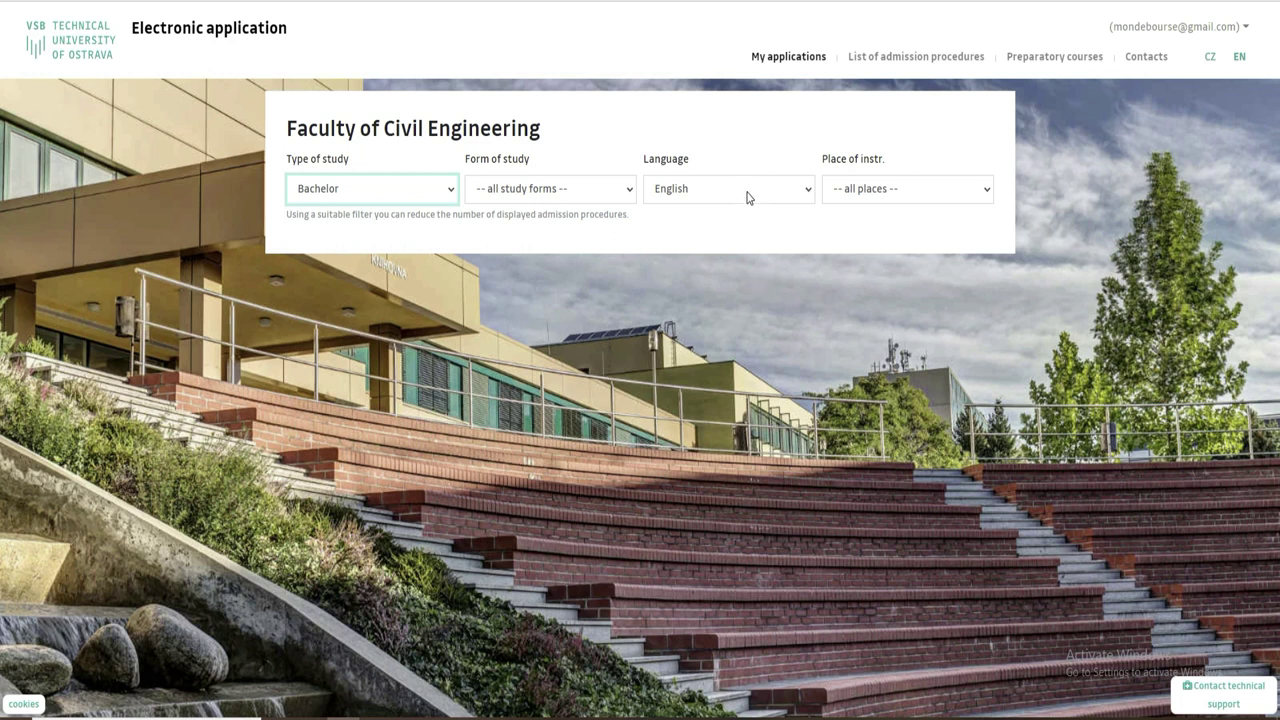
Filter the Faculty of Civil Engineering list to Czech-language programmes and review the Bachelor deadlines.
{"action": "left_click", "coordinate": [710, 228]}
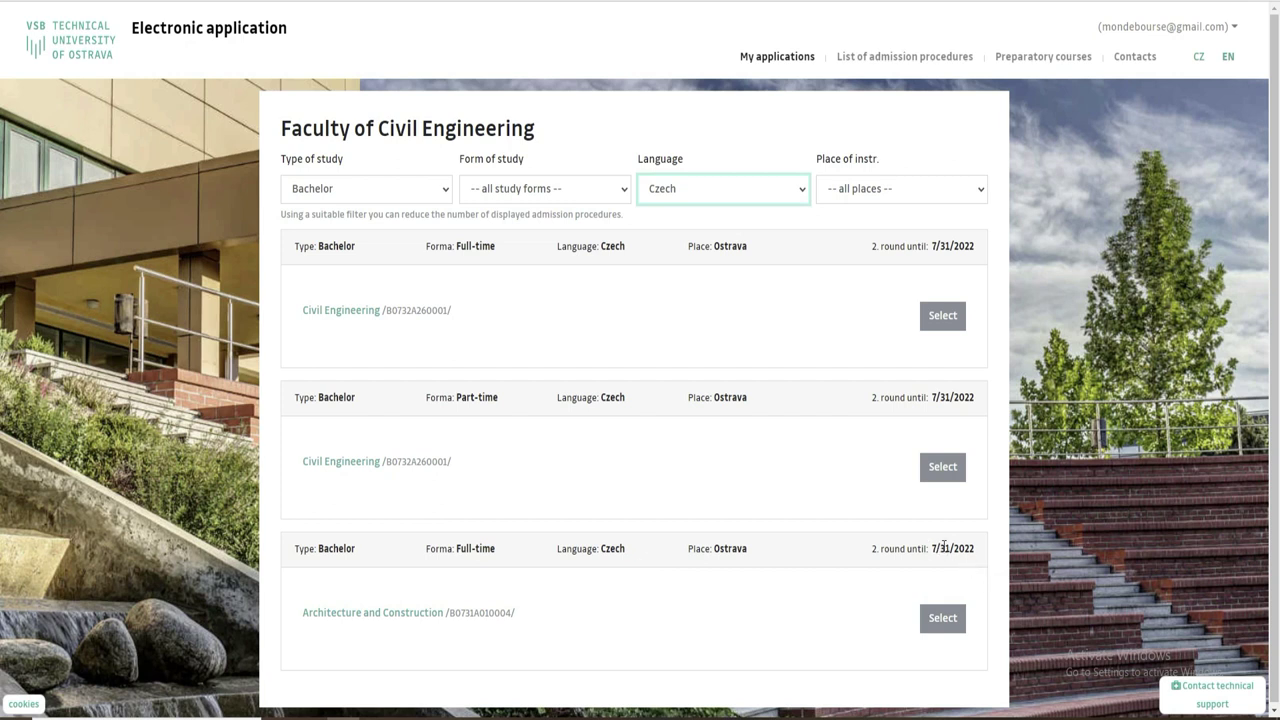
{"action": "left_click_drag", "start_coordinate": [934, 548], "coordinate": [986, 554]}
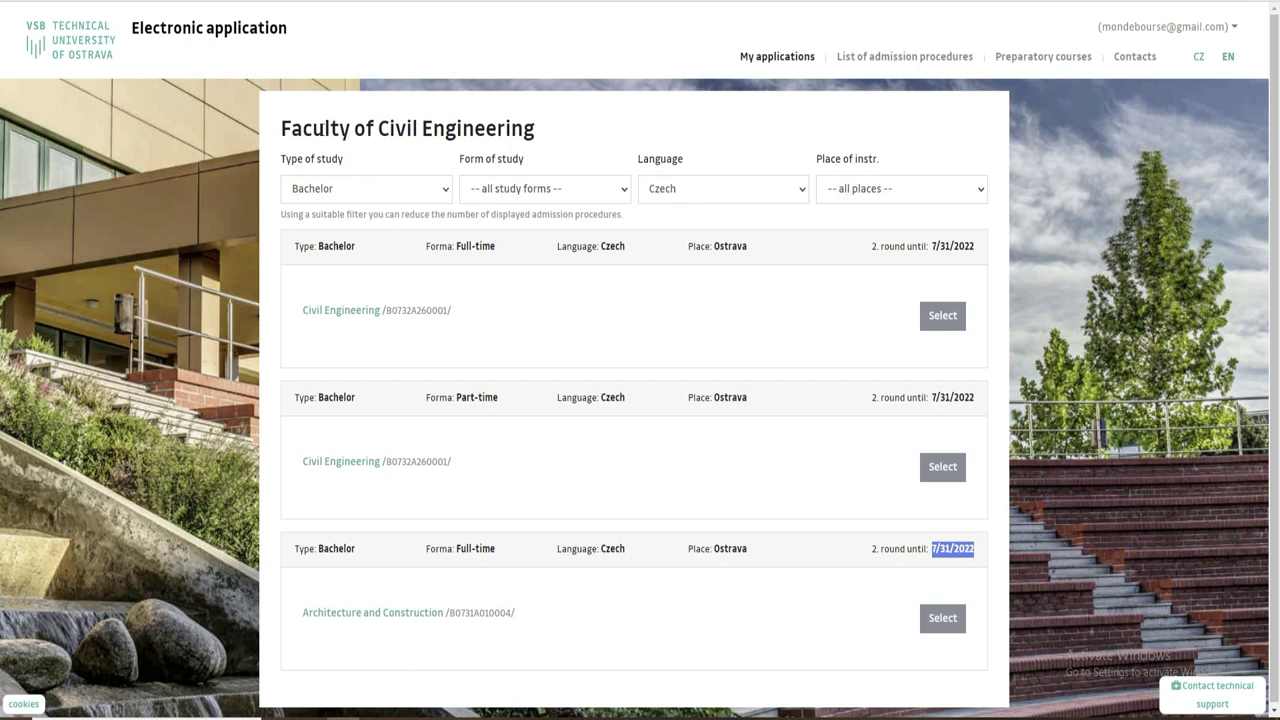
{"action": "left_click_drag", "start_coordinate": [279, 131], "coordinate": [586, 134]}
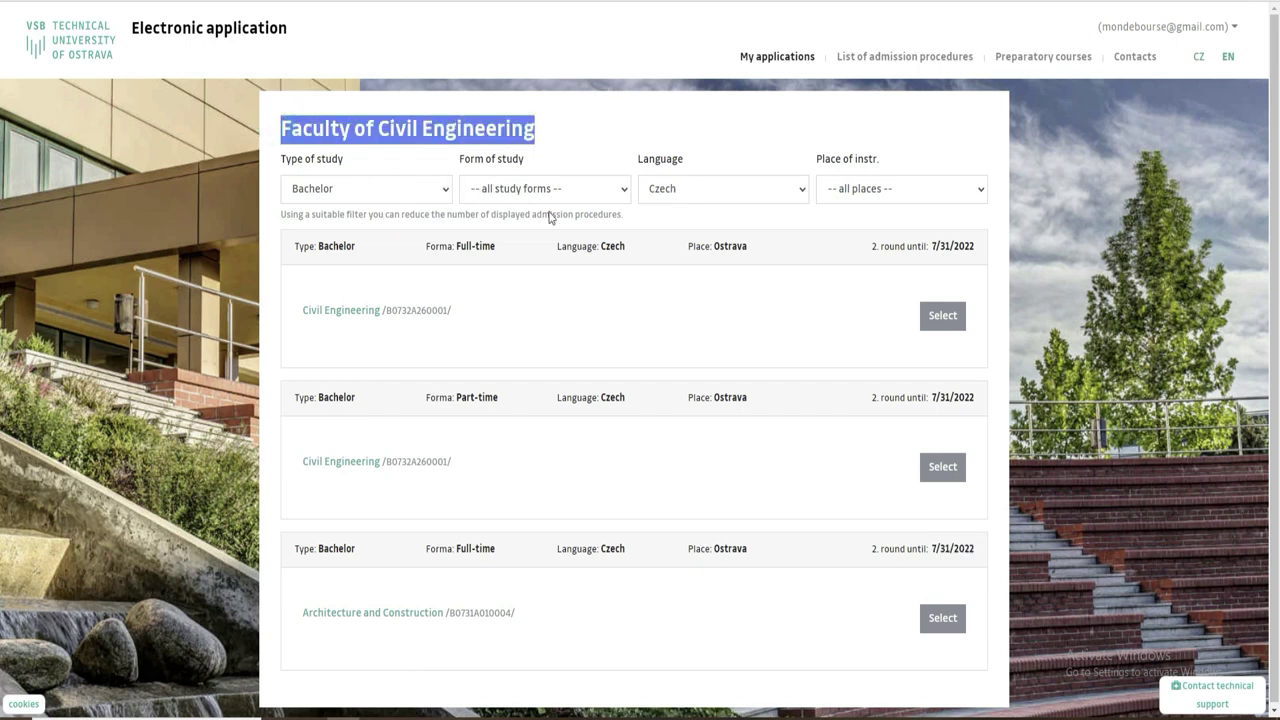
{"action": "left_click_drag", "start_coordinate": [977, 548], "coordinate": [922, 546]}
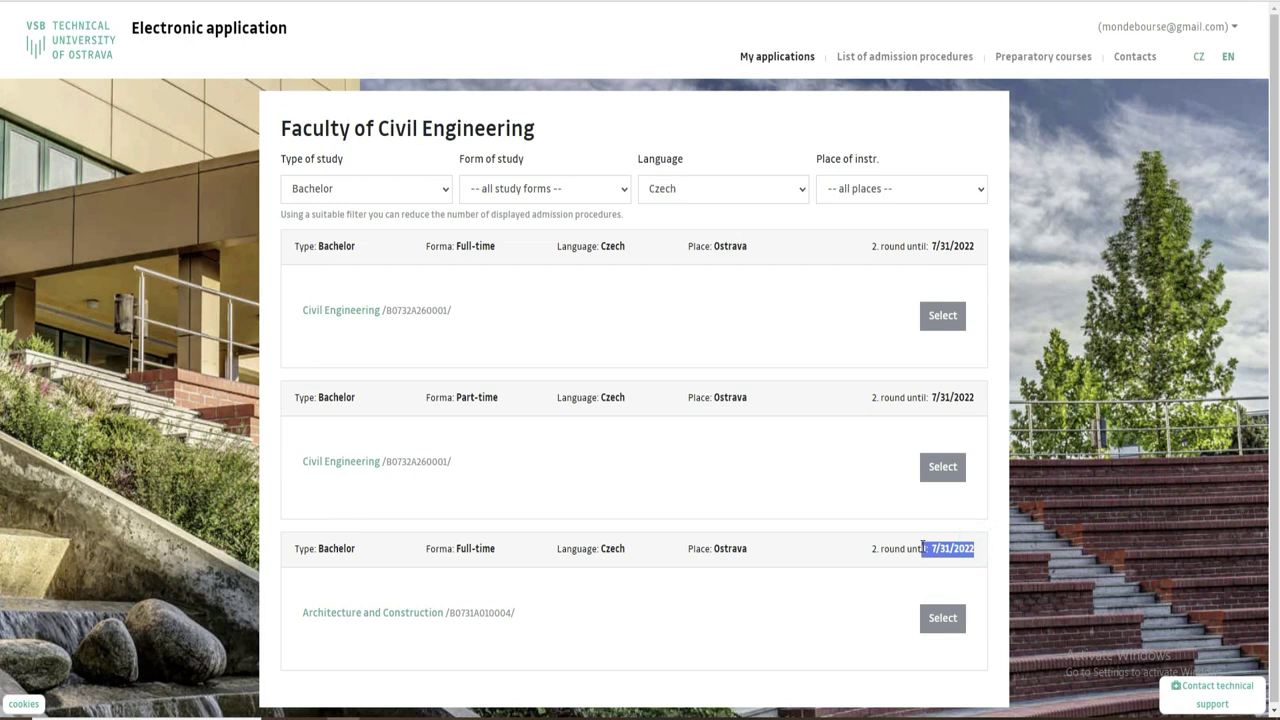
Compare with the Doctoral programmes, noting the part-time deadline of 11/30/2022.
{"action": "left_click", "coordinate": [423, 191]}
{"action": "left_click", "coordinate": [382, 257]}
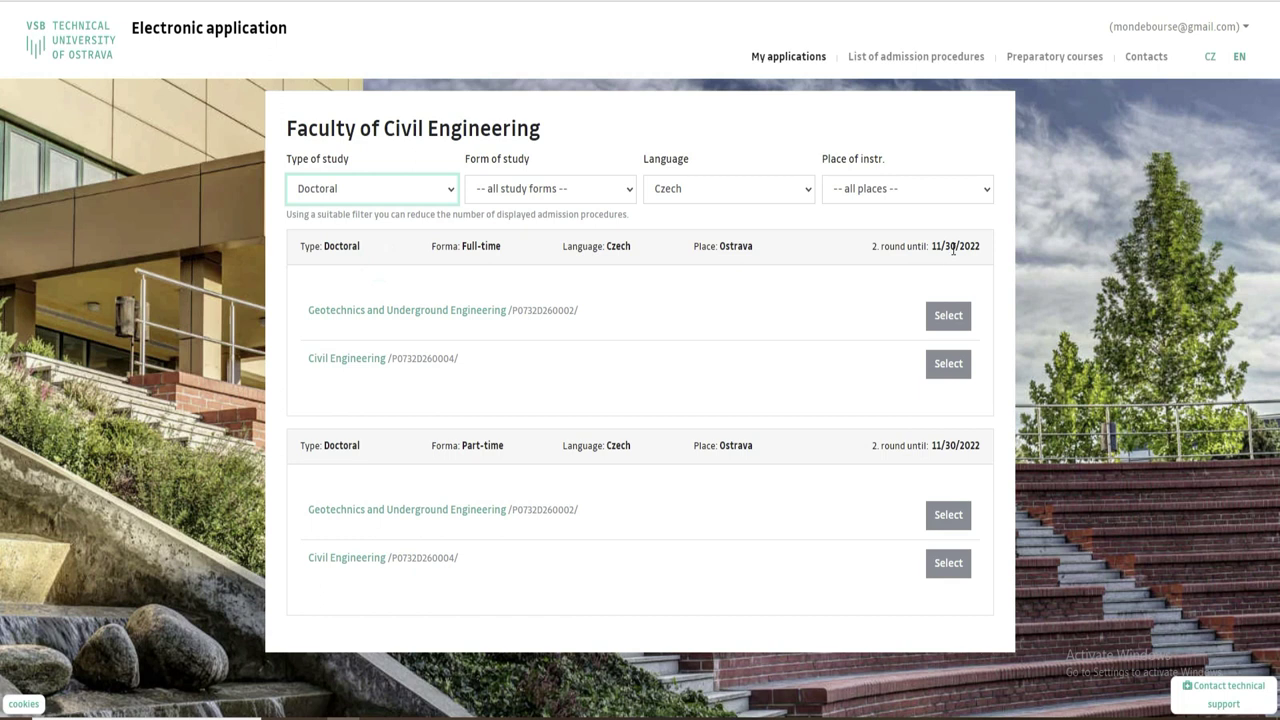
{"action": "left_click_drag", "start_coordinate": [932, 444], "coordinate": [985, 449]}
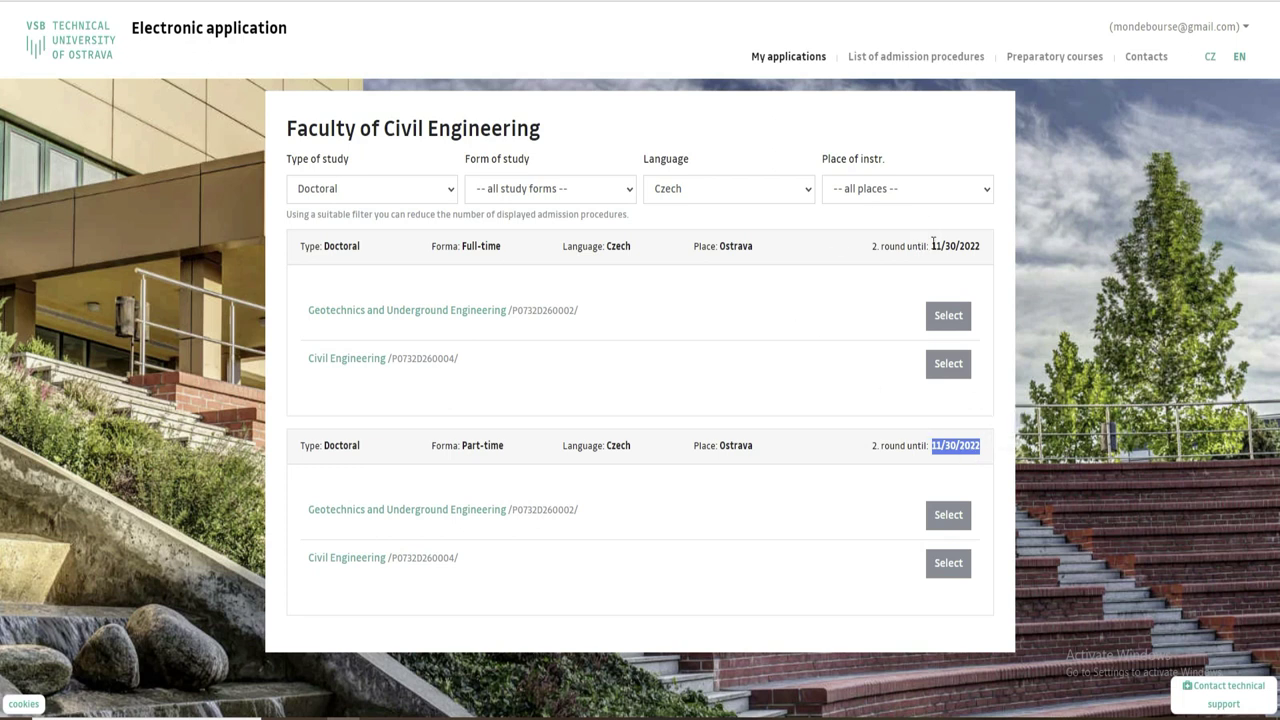
Return to the Bachelor programmes and start an application for Architecture and Construction.
{"action": "left_click", "coordinate": [446, 198]}
{"action": "left_click", "coordinate": [400, 228]}
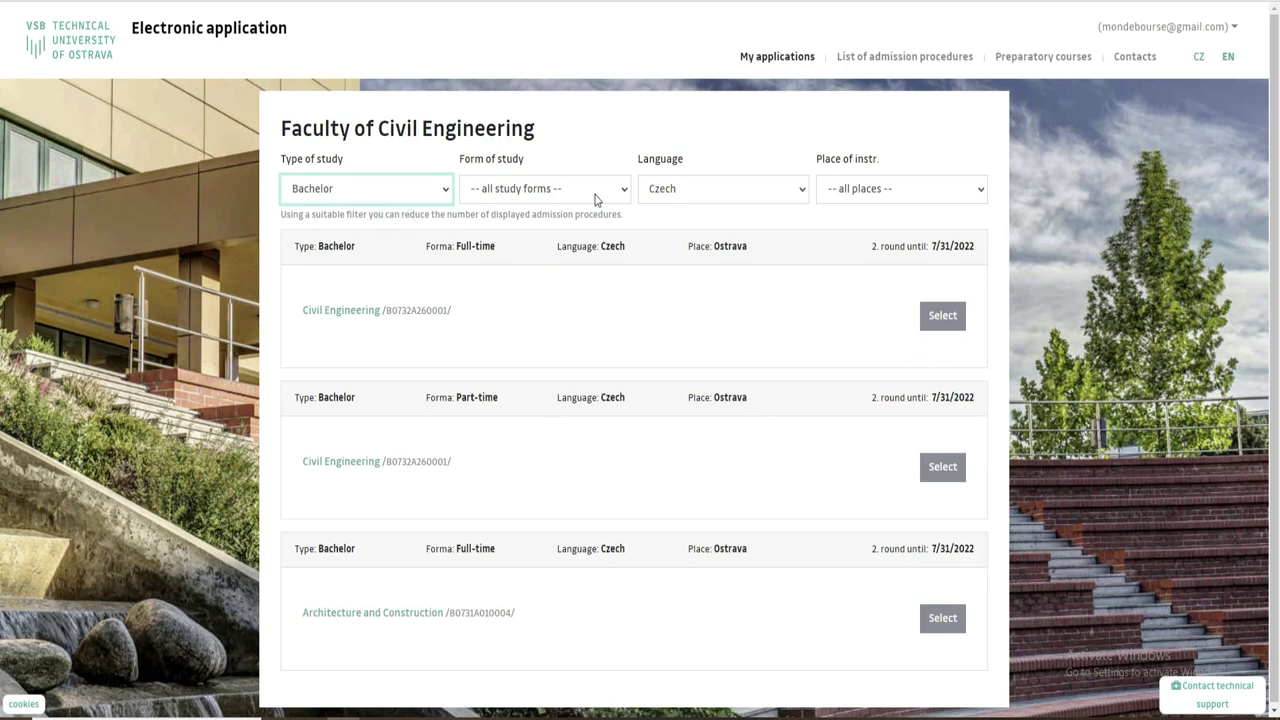
{"action": "left_click_drag", "start_coordinate": [931, 397], "coordinate": [993, 404]}
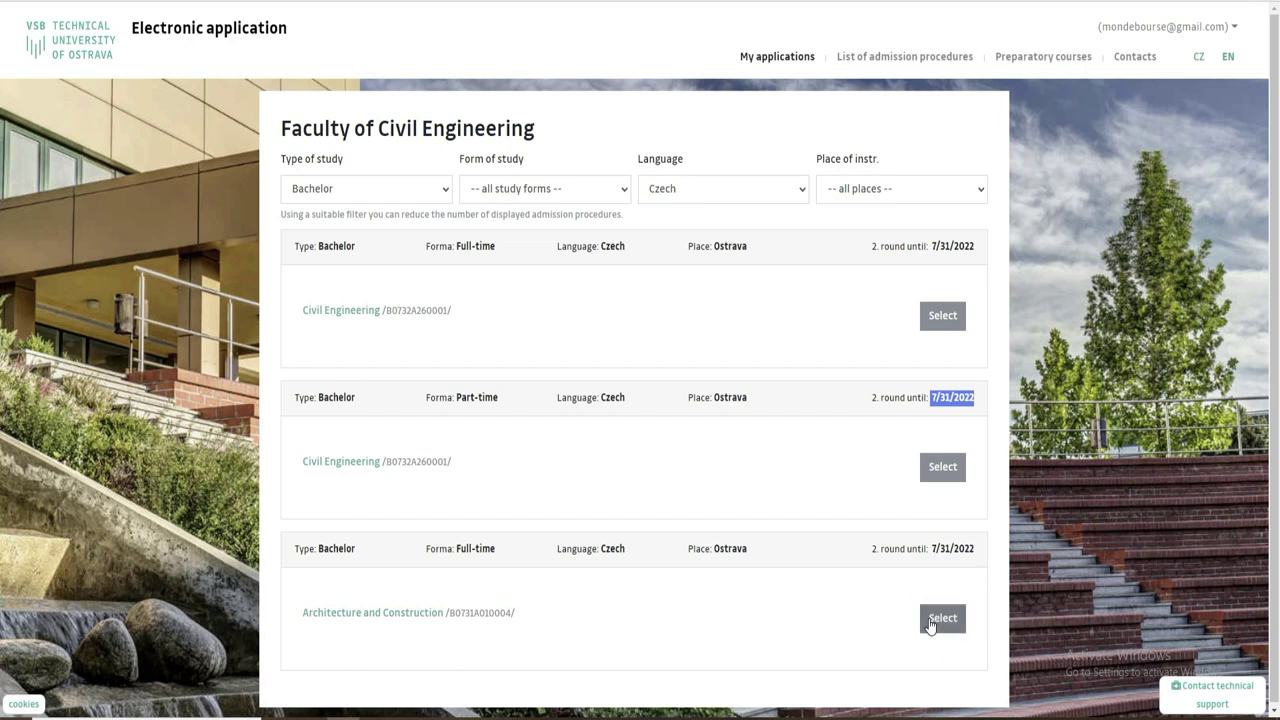
{"action": "left_click", "coordinate": [850, 636]}
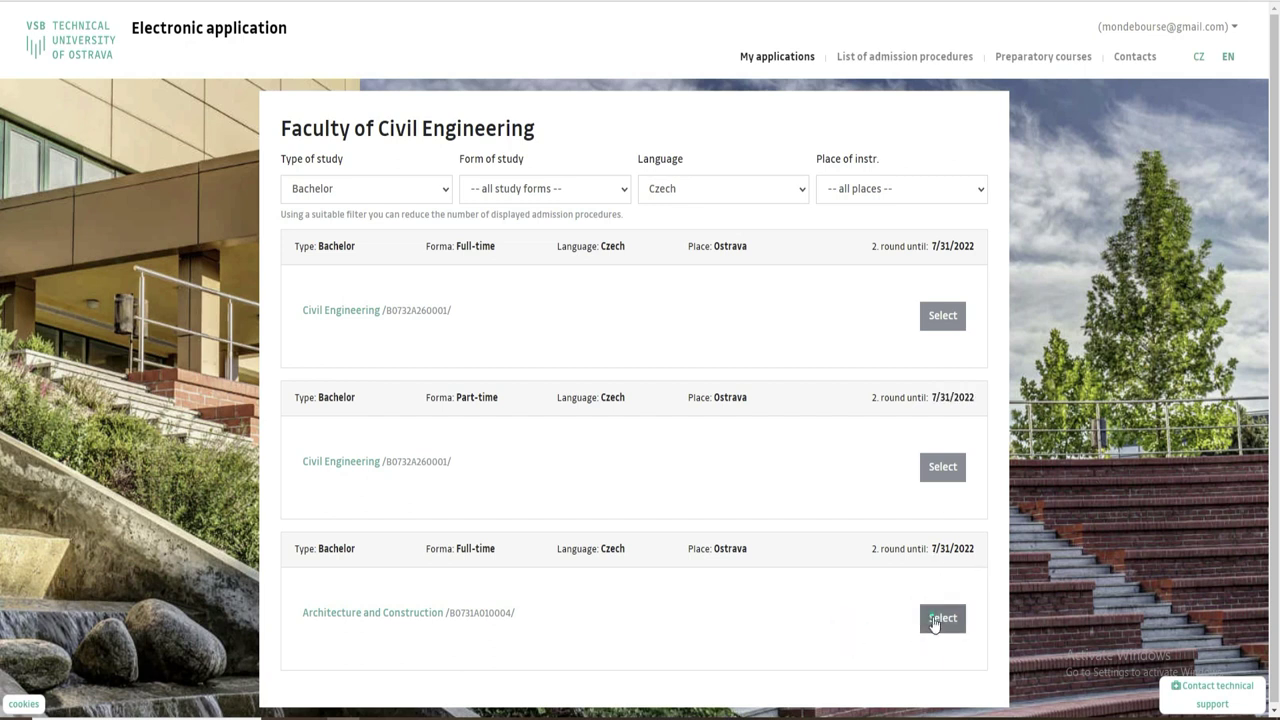
{"action": "left_click", "coordinate": [936, 620]}
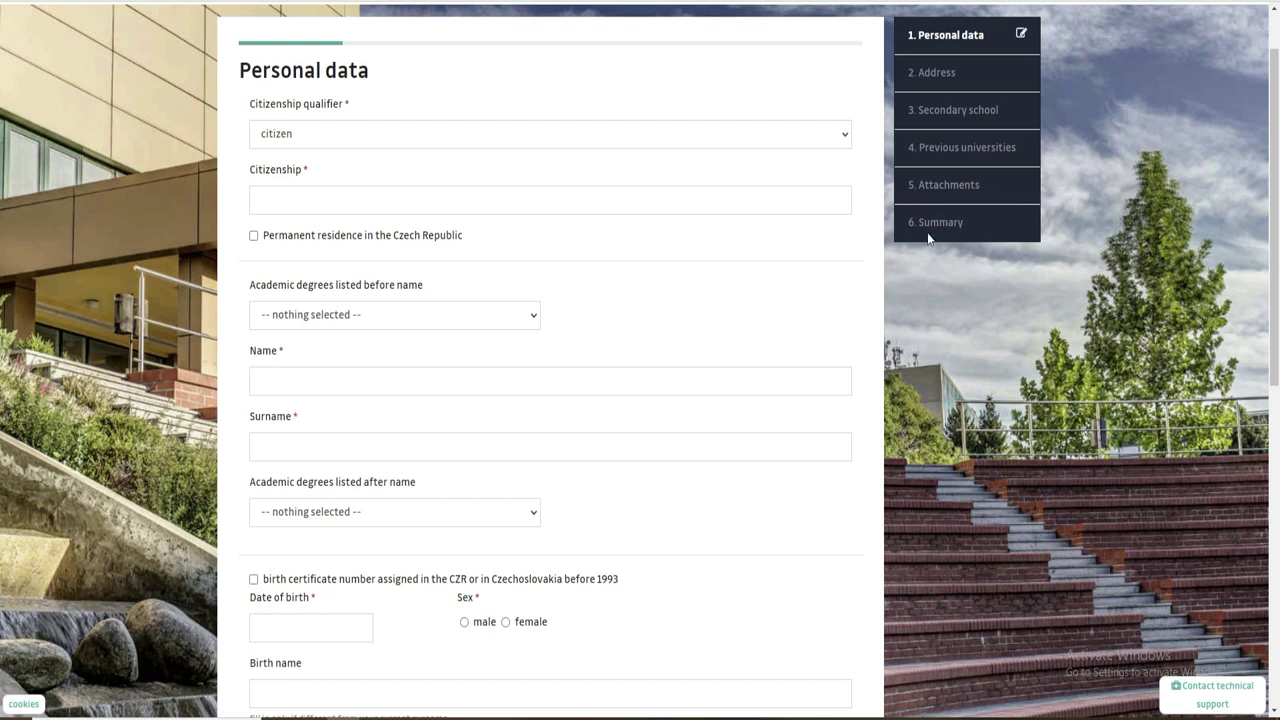
Scroll through the blank Personal data form and bring up the citizenship qualifier choices.
{"action": "scroll", "coordinate": [2, 280], "scroll_direction": "down", "scroll_amount": 7}
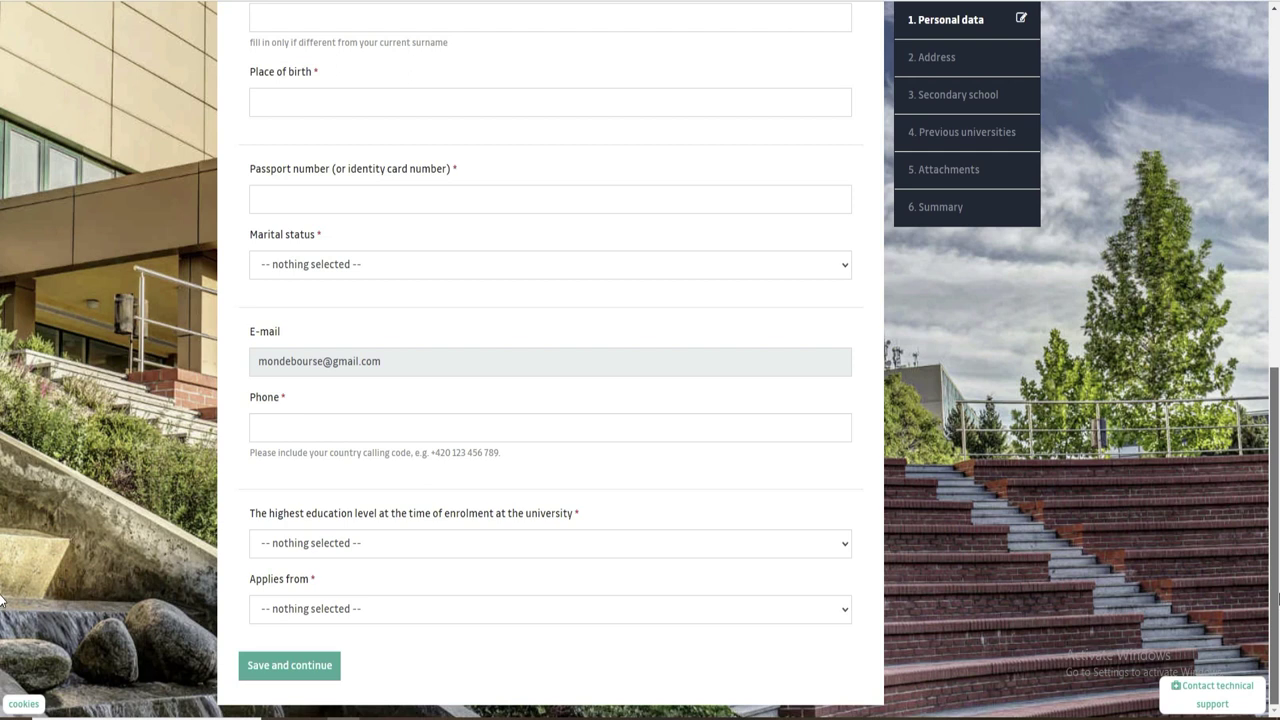
{"action": "scroll", "coordinate": [2, 483], "scroll_direction": "up", "scroll_amount": 1}
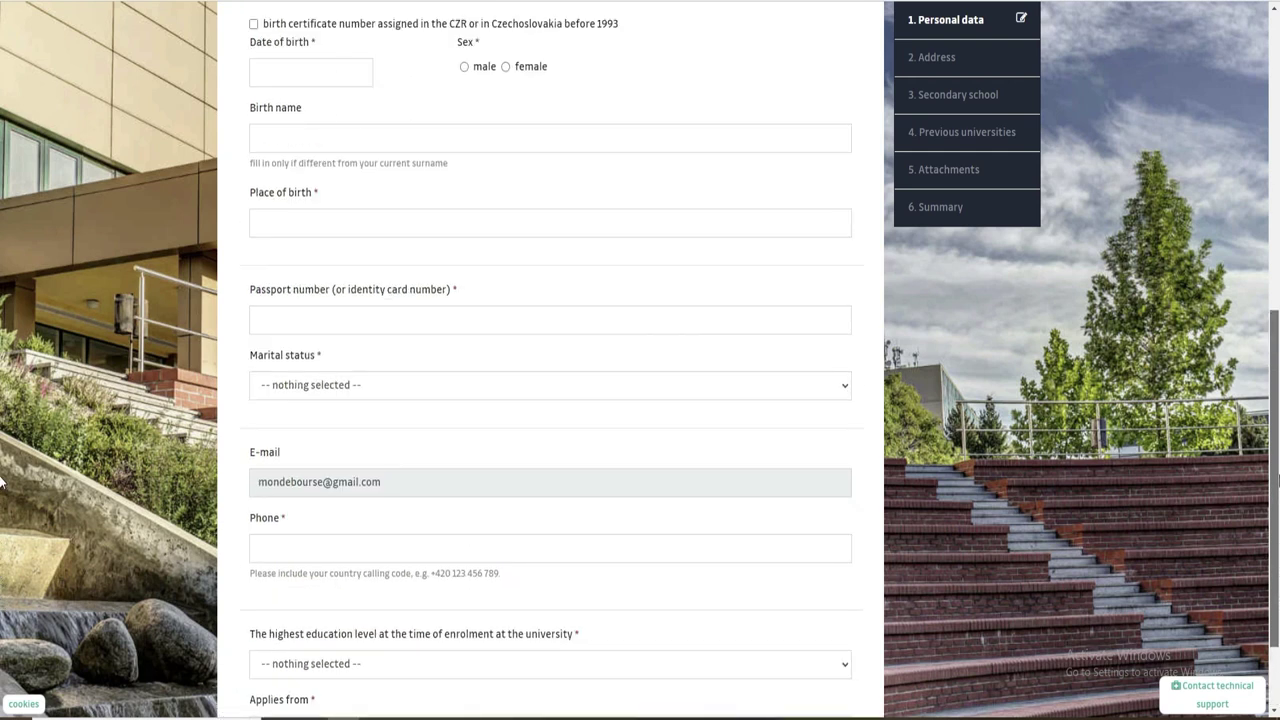
{"action": "scroll", "coordinate": [2, 483], "scroll_direction": "up", "scroll_amount": 6}
{"action": "scroll", "coordinate": [2, 190], "scroll_direction": "up", "scroll_amount": 1}
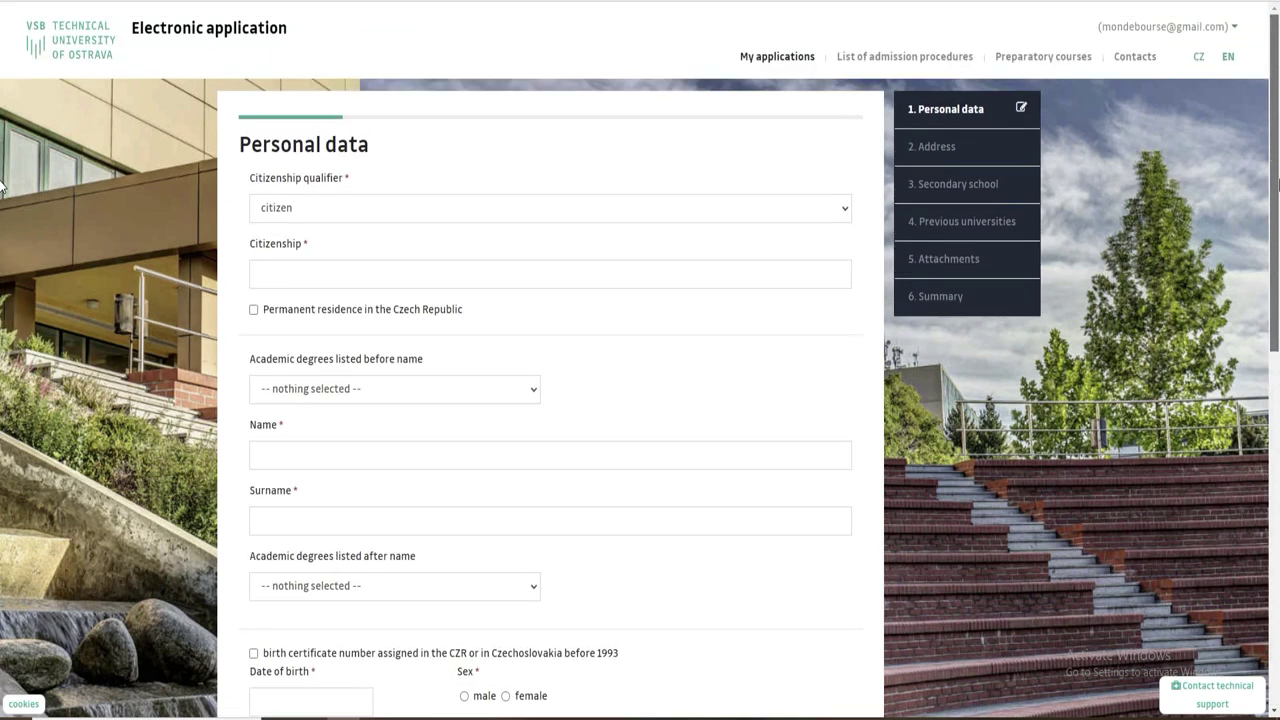
{"action": "left_click", "coordinate": [328, 211]}
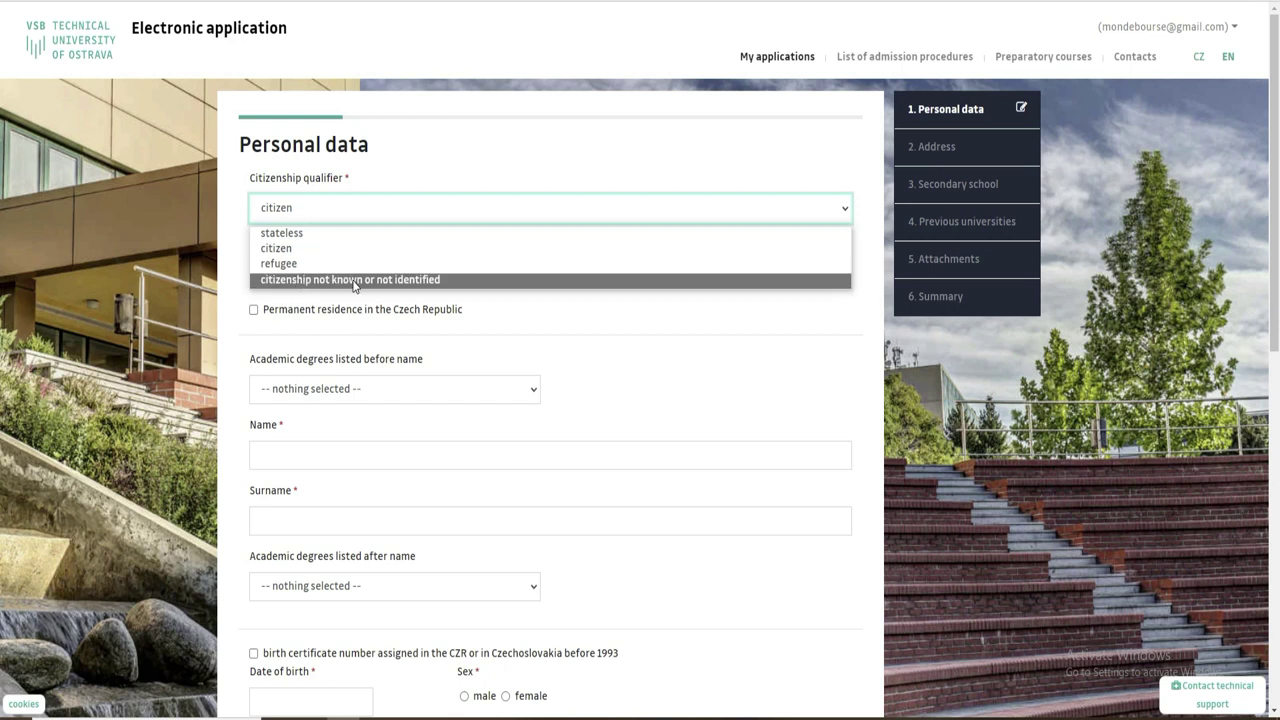
Translate the page into French and keep citoyen as the citizenship qualifier.
{"action": "right_click", "coordinate": [1003, 415]}
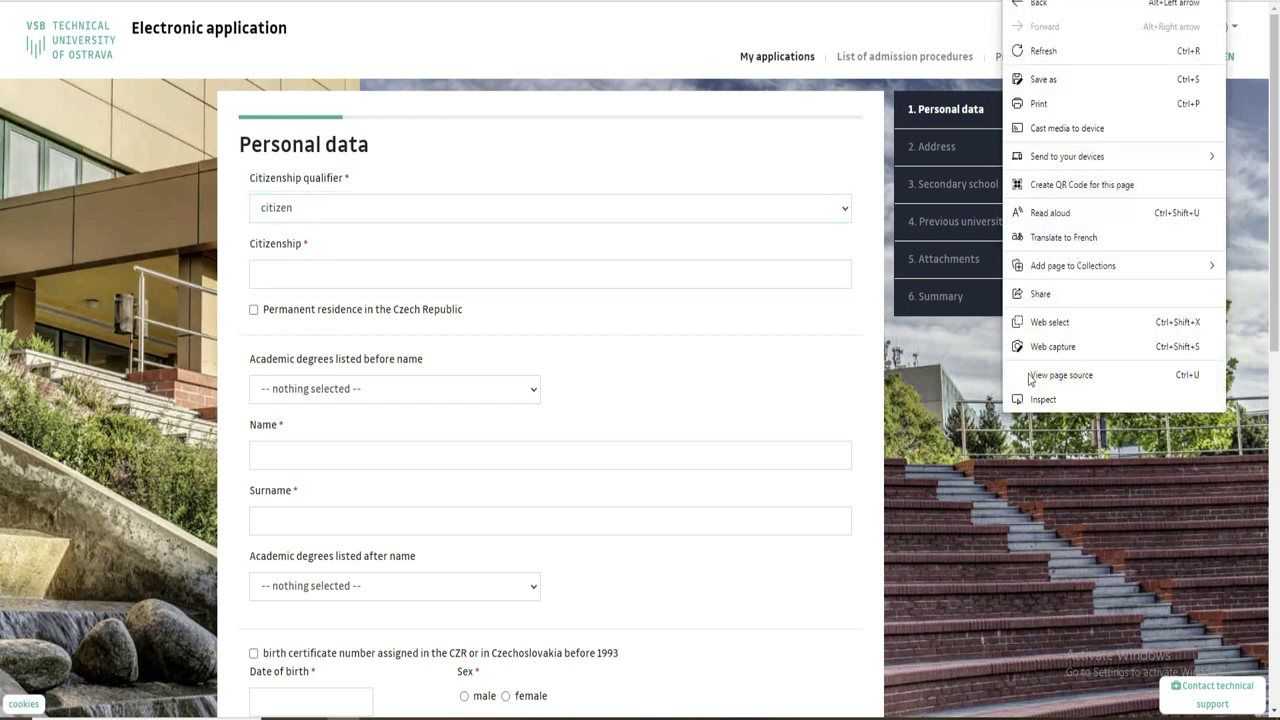
{"action": "left_click", "coordinate": [1002, 243]}
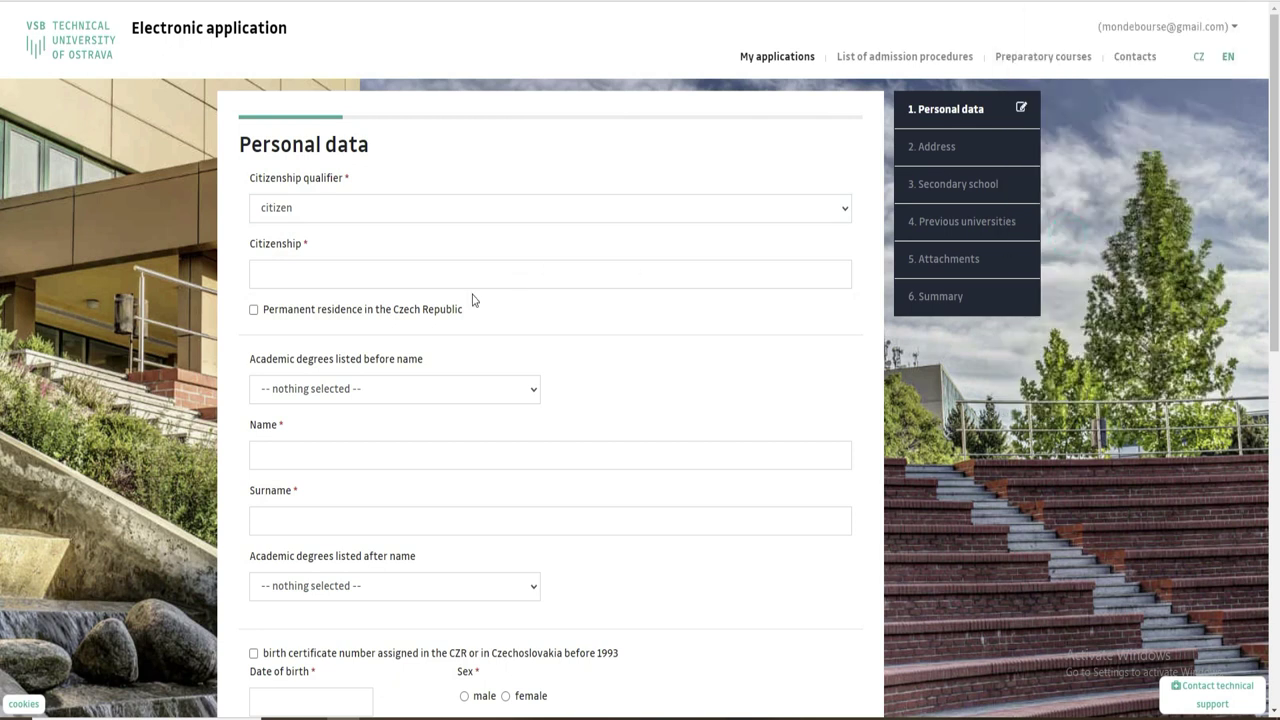
{"action": "left_click", "coordinate": [407, 212]}
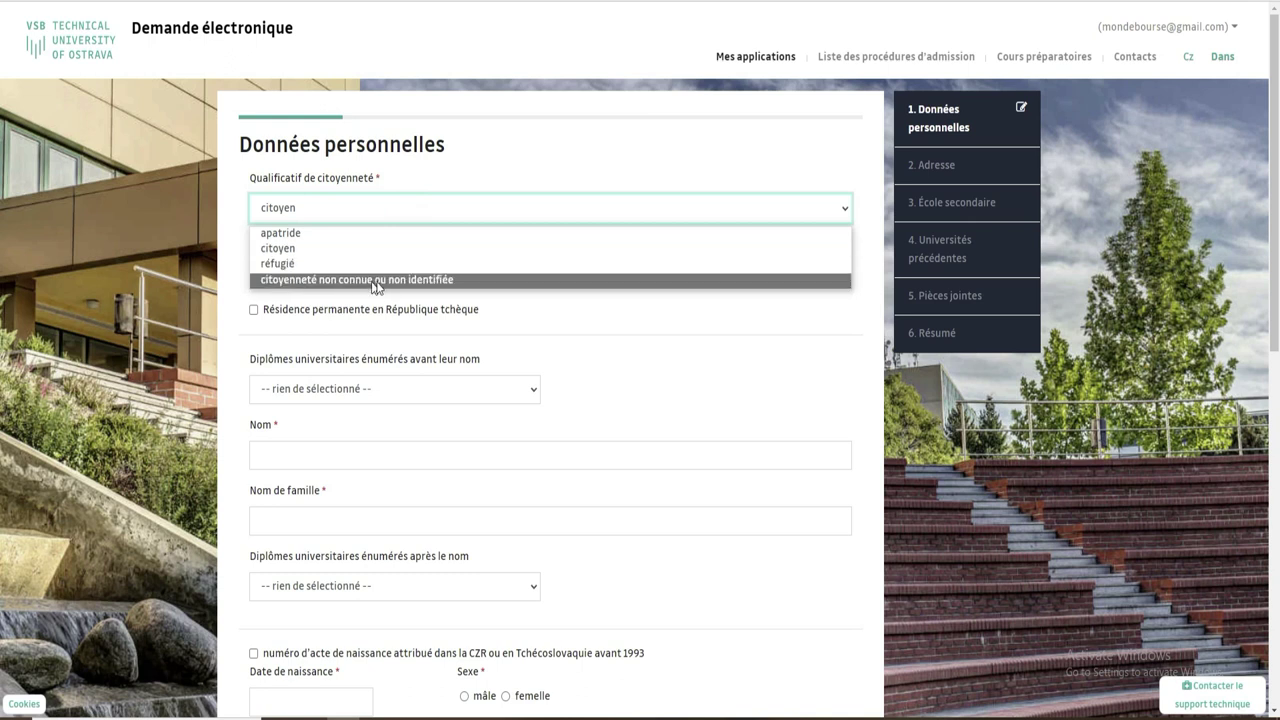
{"action": "left_click", "coordinate": [305, 248]}
{"action": "left_click", "coordinate": [336, 277]}
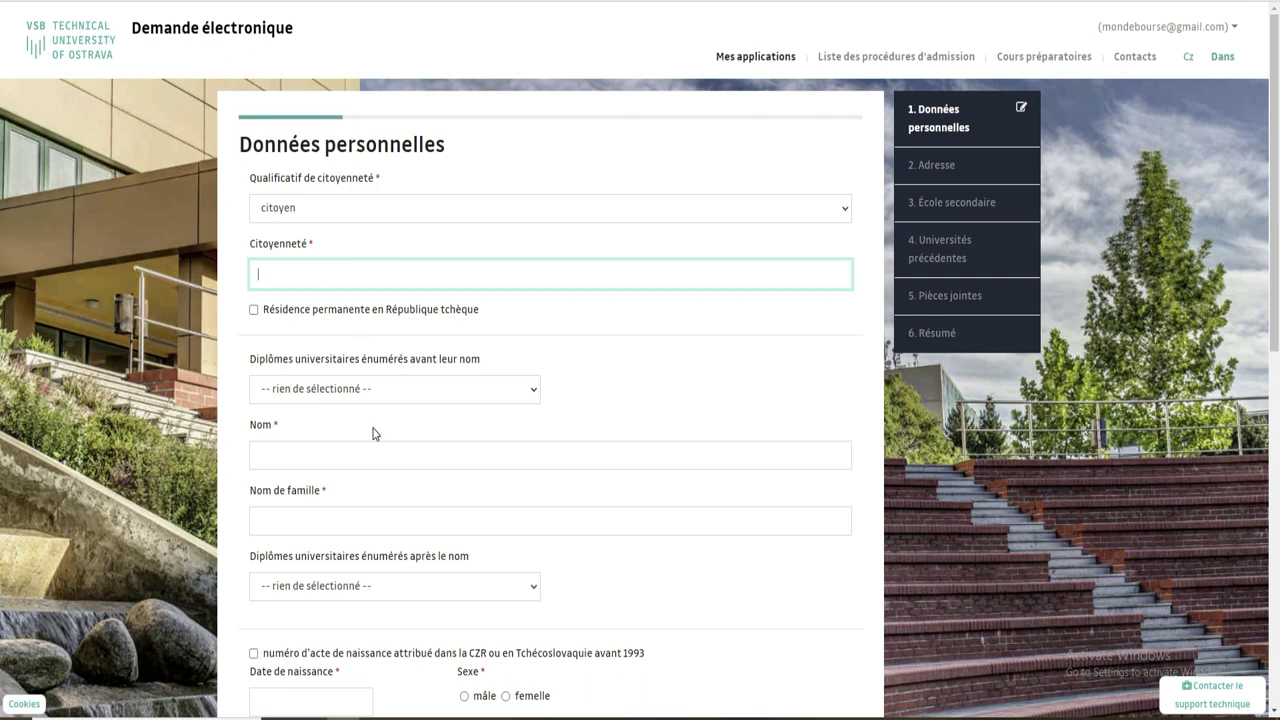
Set citizenship to Republic of Côte d'Ivoire and the pre-name degree to B.A.
{"action": "type", "text": "te"}
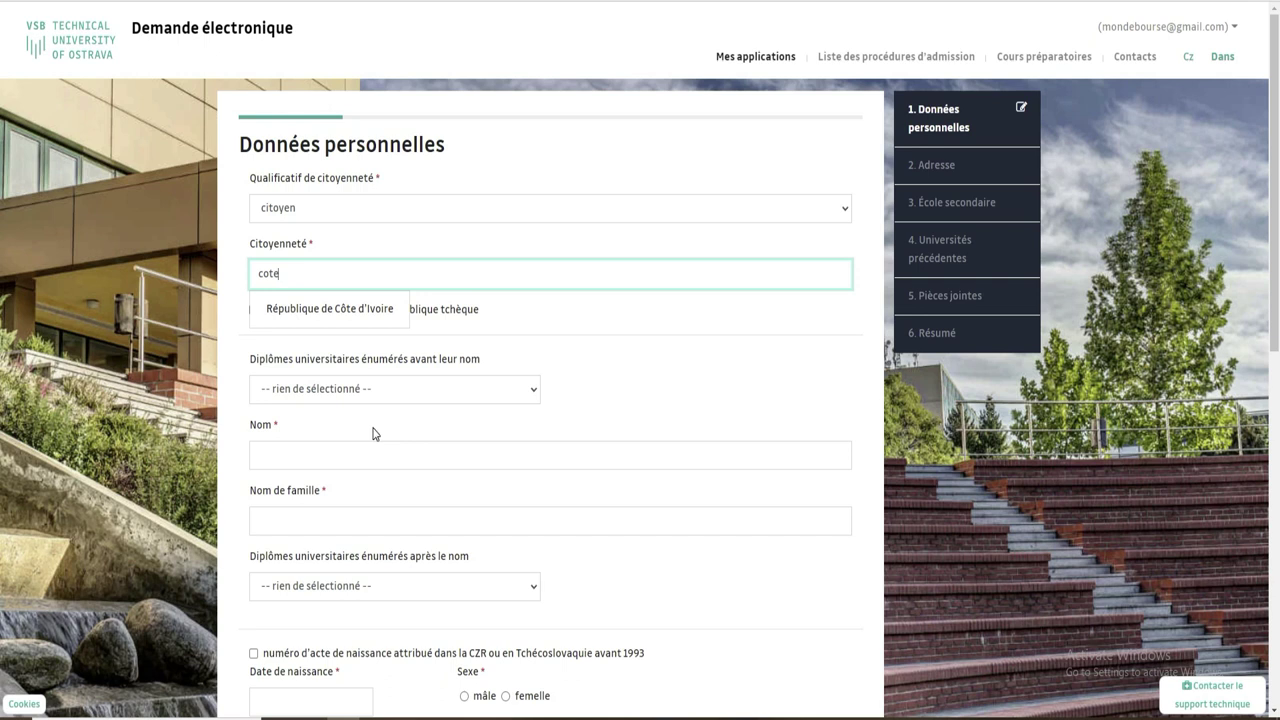
{"action": "left_click", "coordinate": [363, 318]}
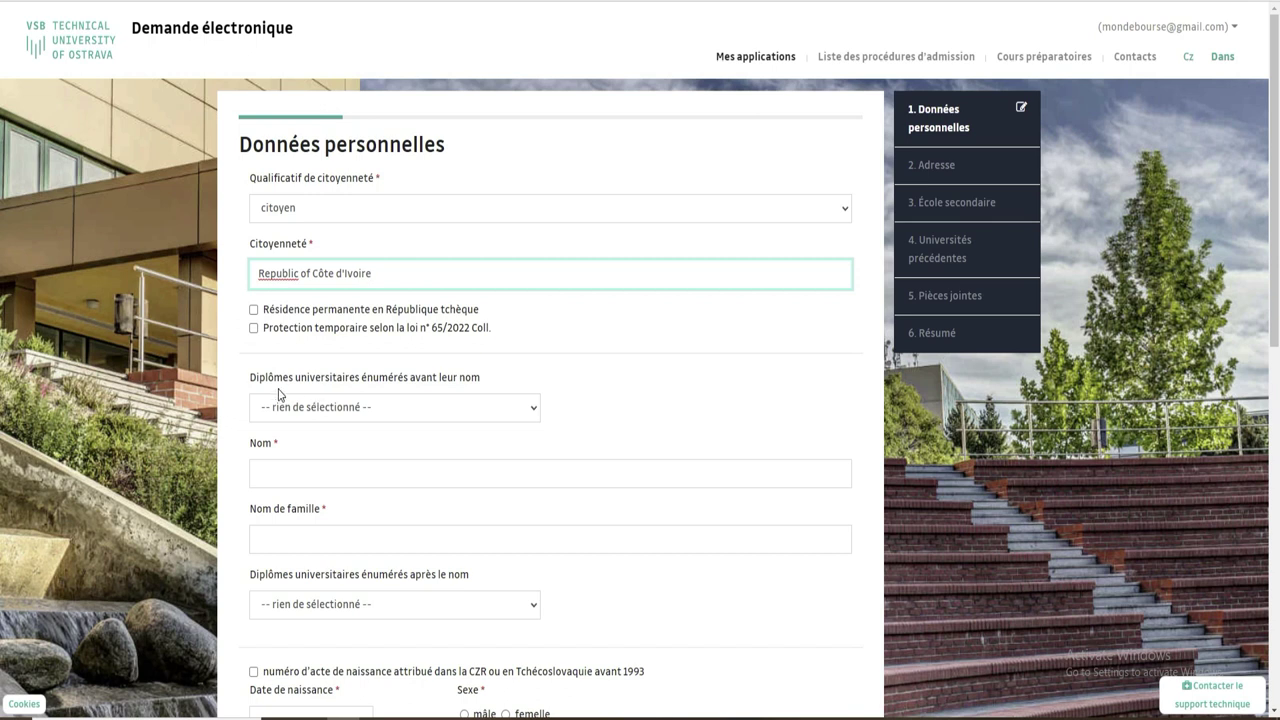
{"action": "left_click", "coordinate": [528, 410]}
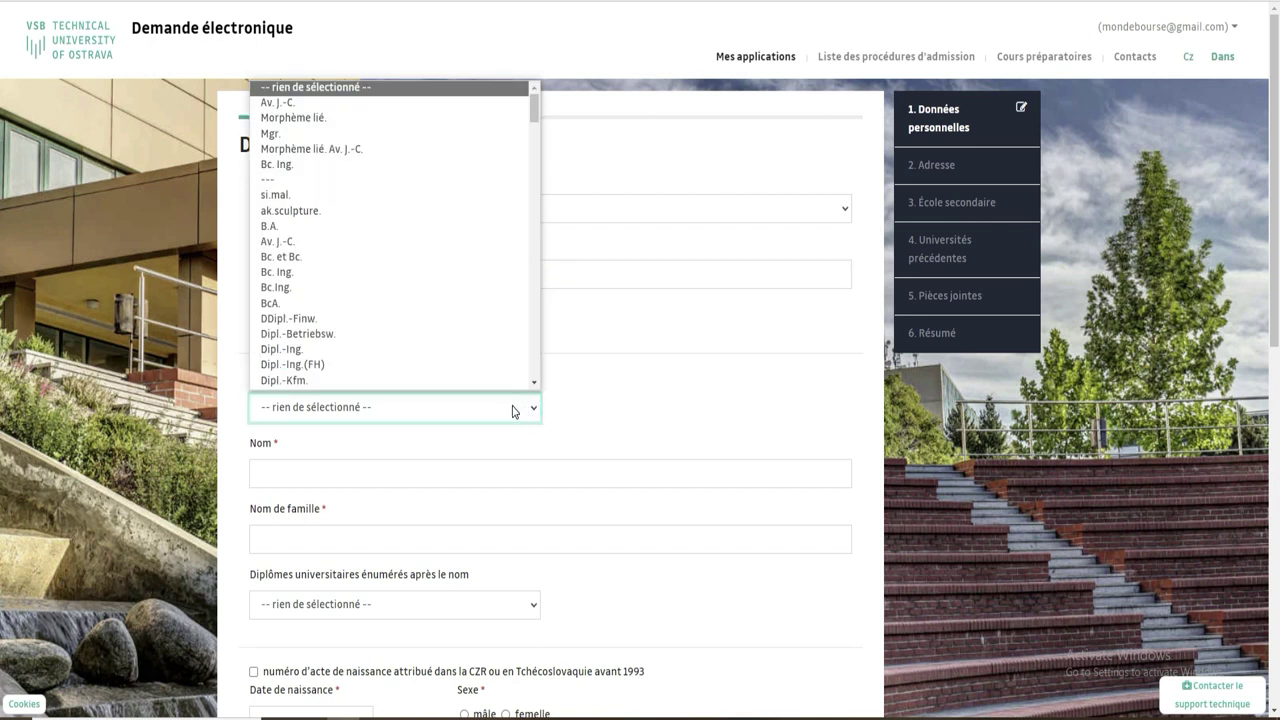
{"action": "scroll", "coordinate": [391, 314], "scroll_direction": "down", "scroll_amount": 1}
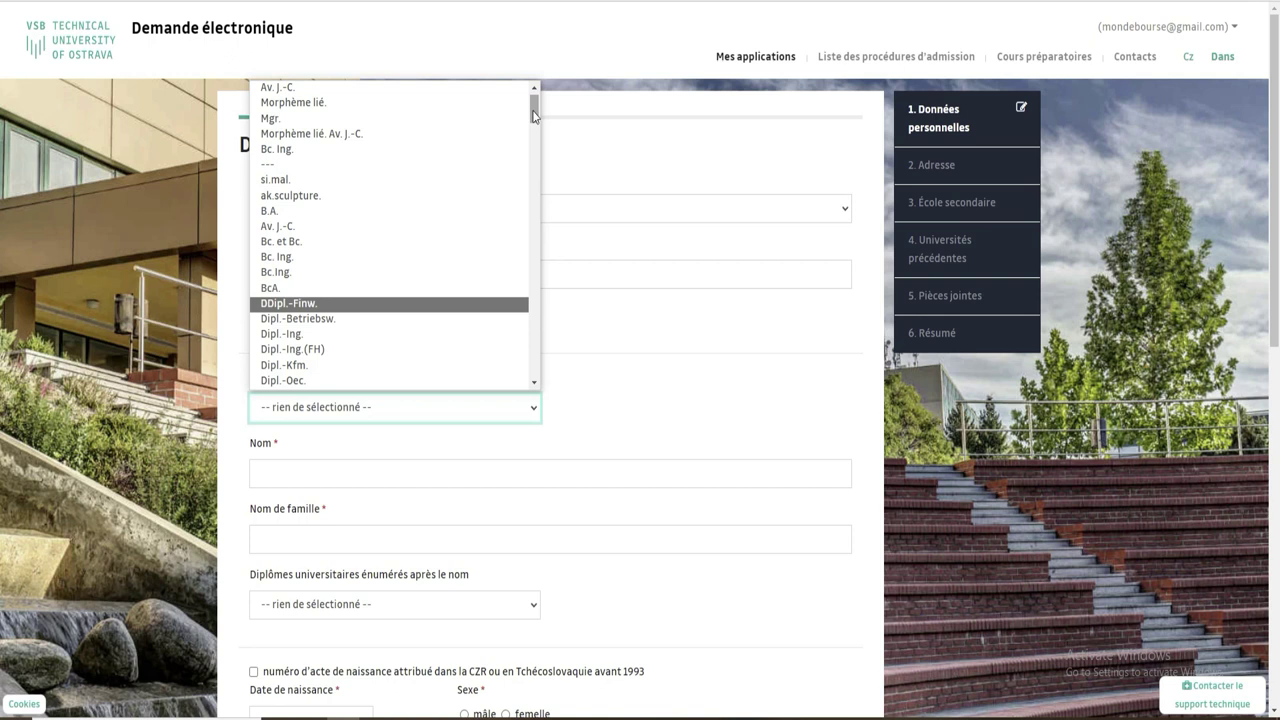
{"action": "mouse_move", "coordinate": [534, 117]}
{"action": "left_mouse_down"}
{"action": "mouse_move", "coordinate": [535, 128]}
{"action": "mouse_move", "coordinate": [535, 98]}
{"action": "left_mouse_up"}
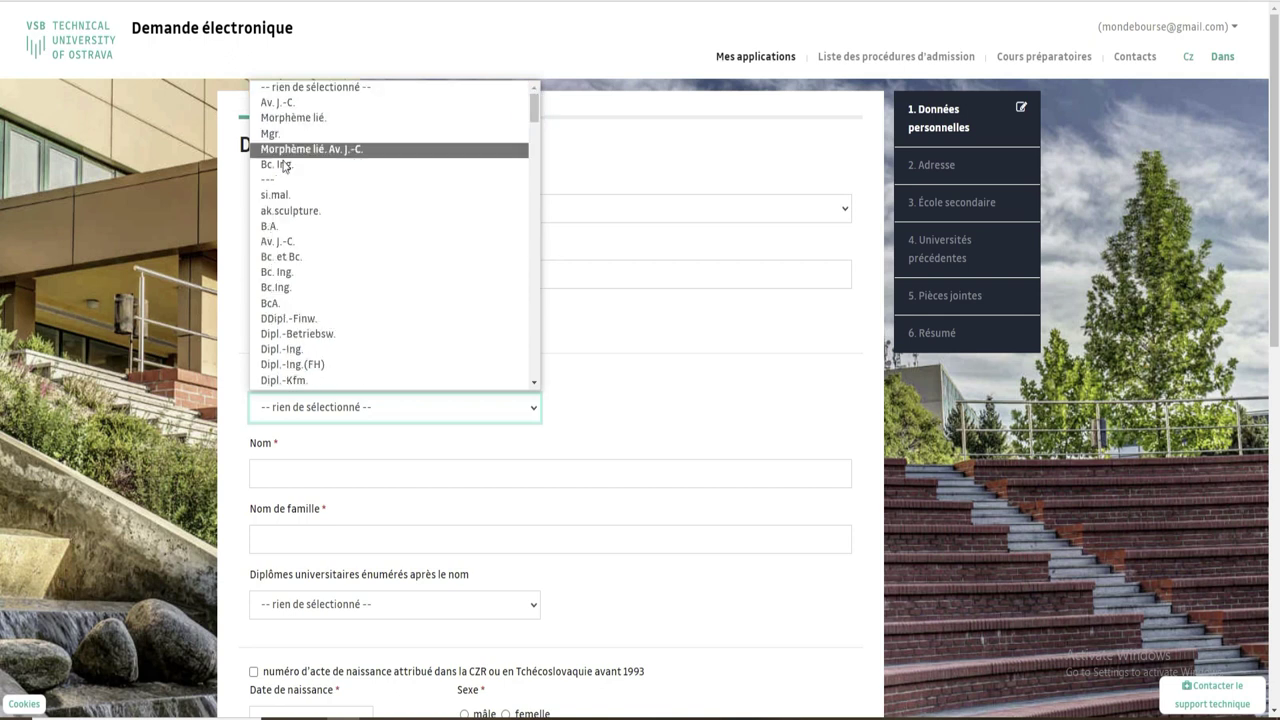
{"action": "left_click", "coordinate": [276, 229]}
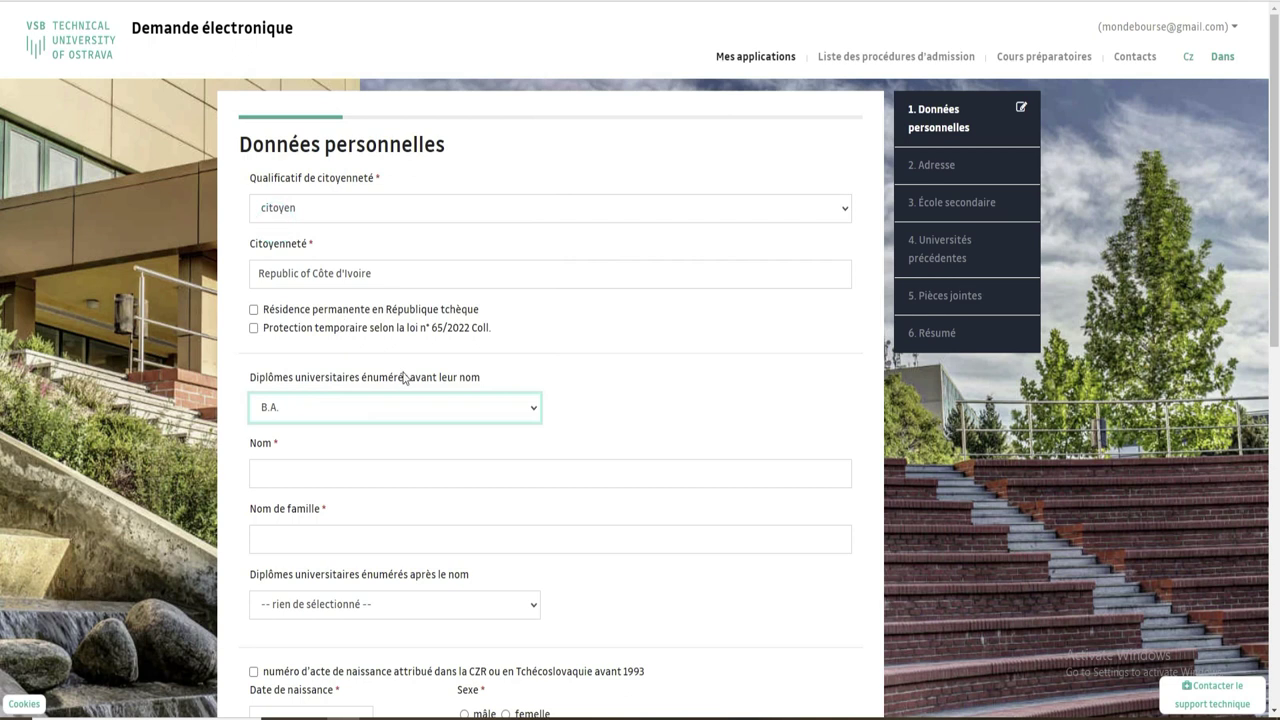
Enter the applicant's given name and surname, and choose Bsc as the post-name degree.
{"action": "left_click", "coordinate": [397, 471]}
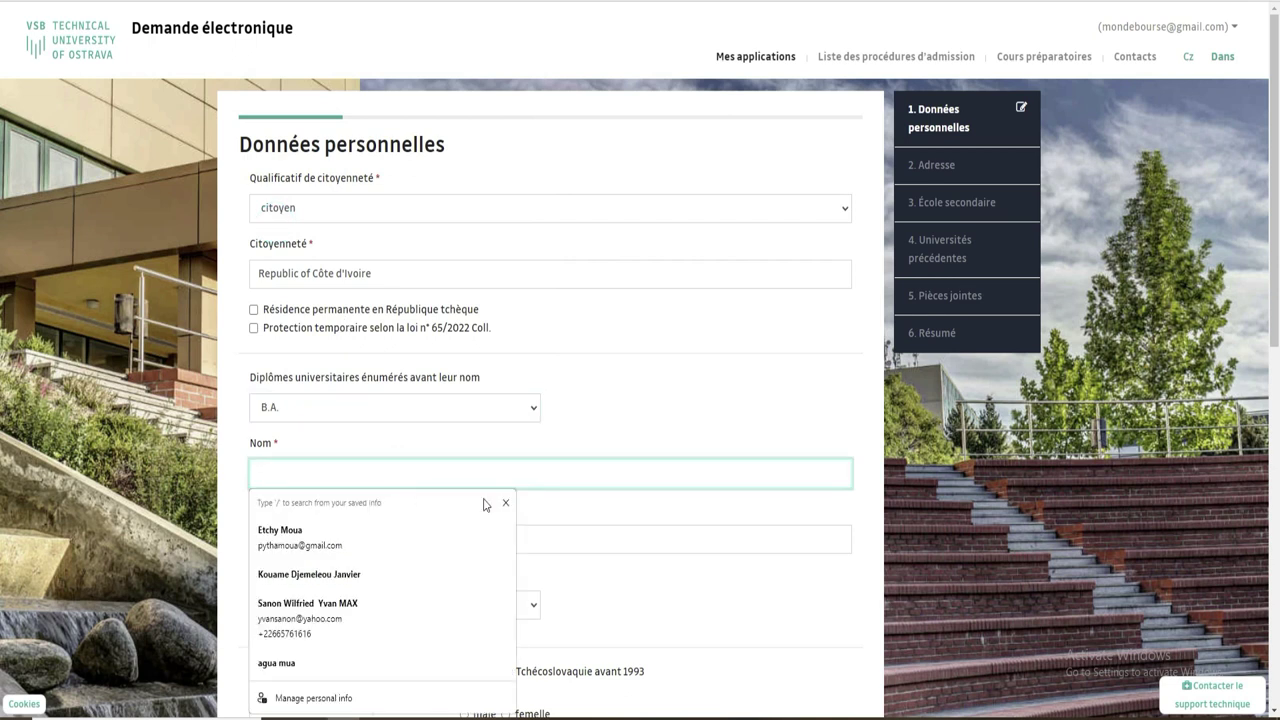
{"action": "left_click", "coordinate": [595, 537]}
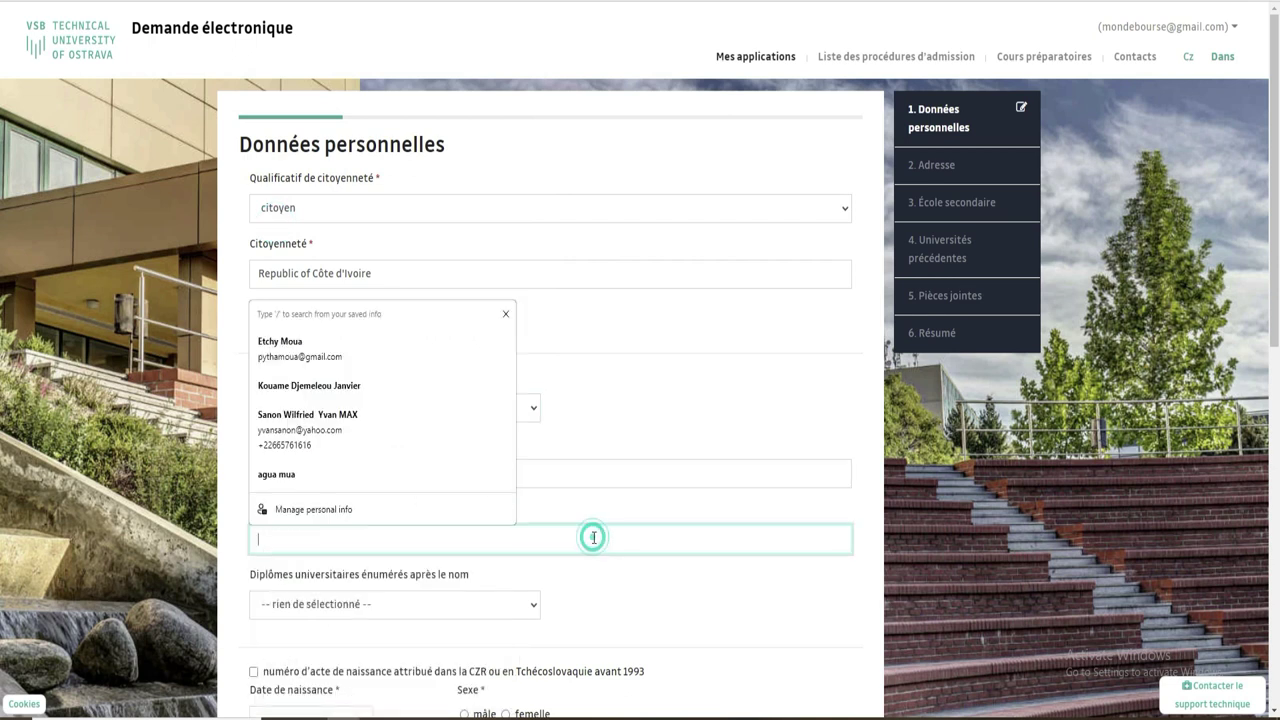
{"action": "left_click", "coordinate": [604, 473]}
{"action": "type", "text": "hi"}
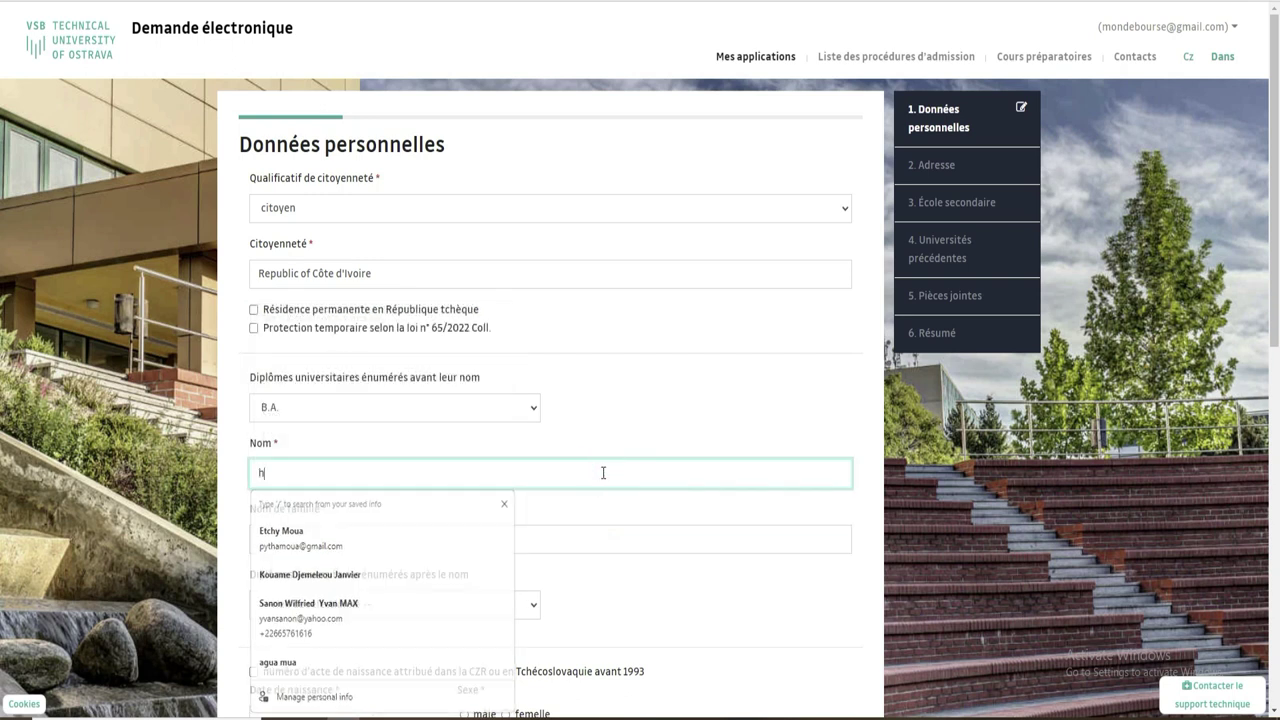
{"action": "type", "text": "liko"}
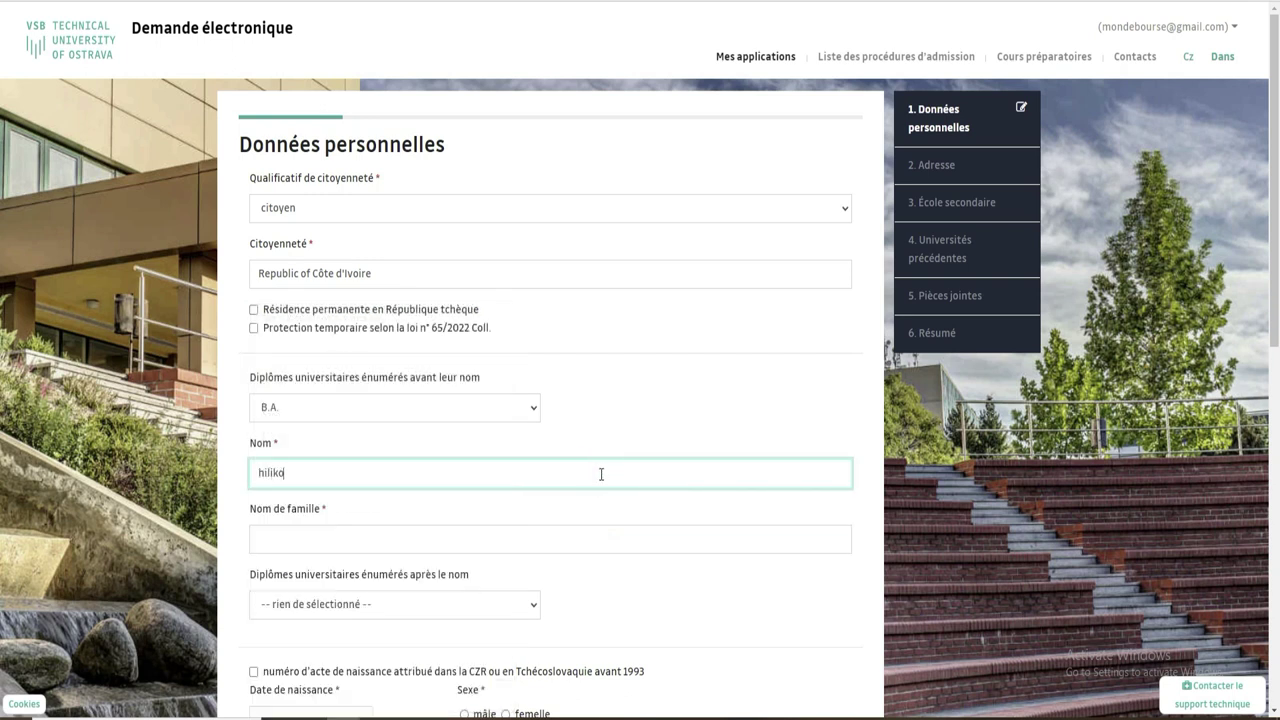
{"action": "left_click", "coordinate": [426, 537]}
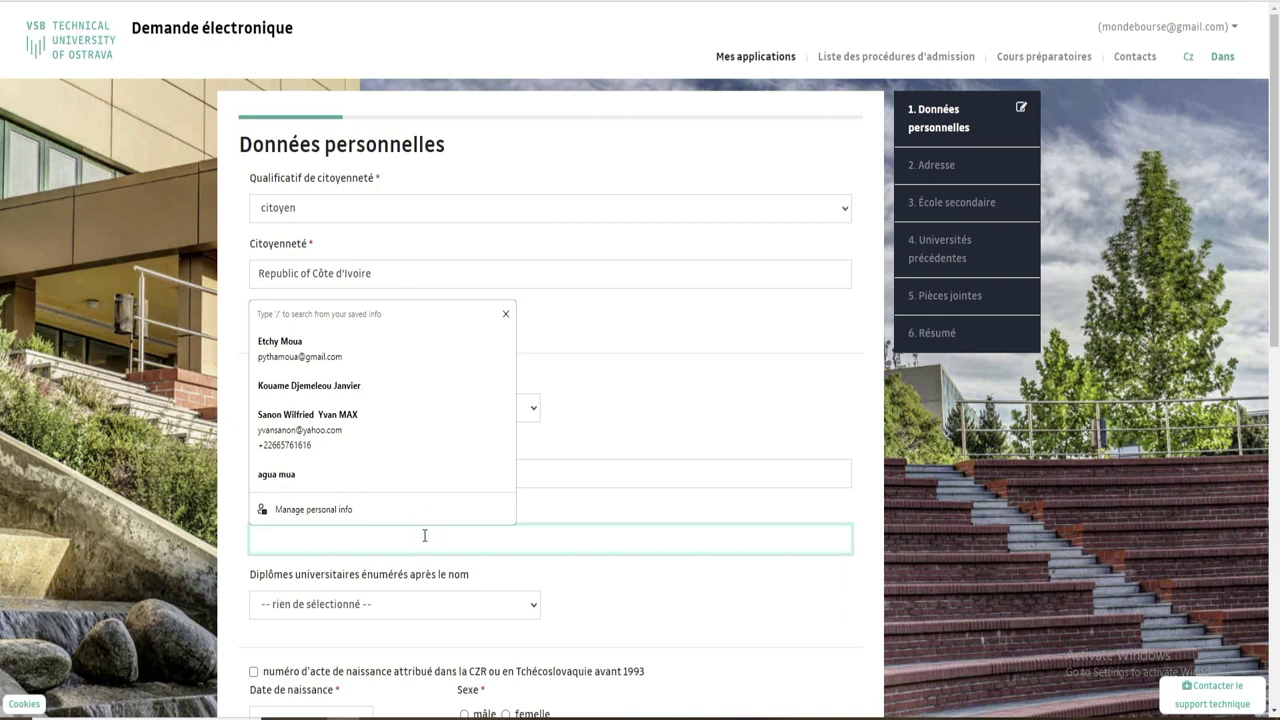
{"action": "type", "text": "yred"}
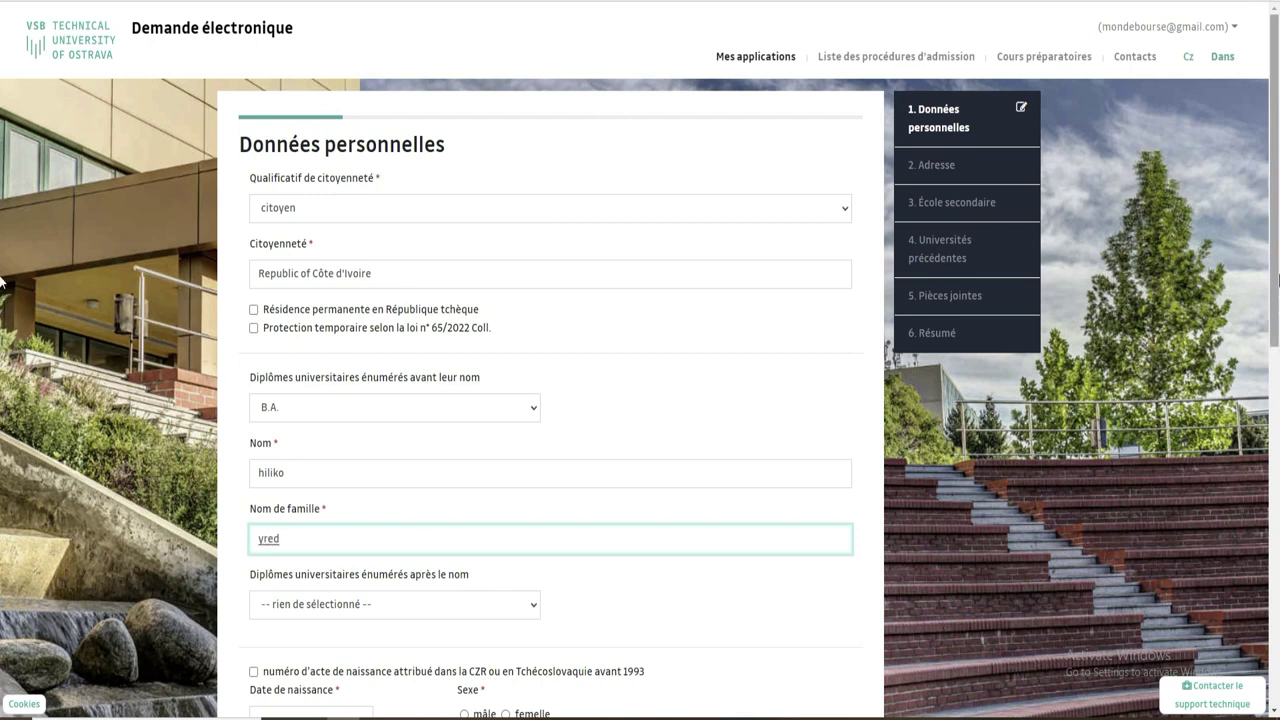
{"action": "scroll", "coordinate": [714, 382], "scroll_direction": "down", "scroll_amount": 2}
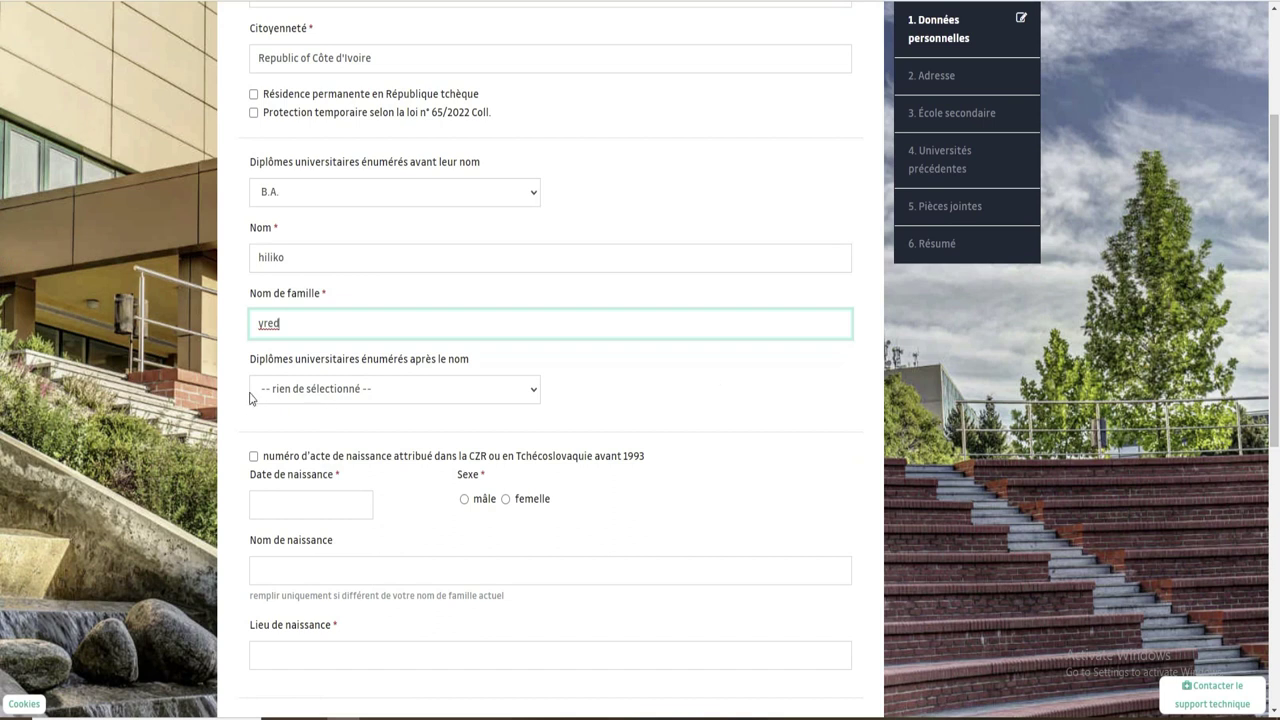
{"action": "left_click", "coordinate": [502, 392]}
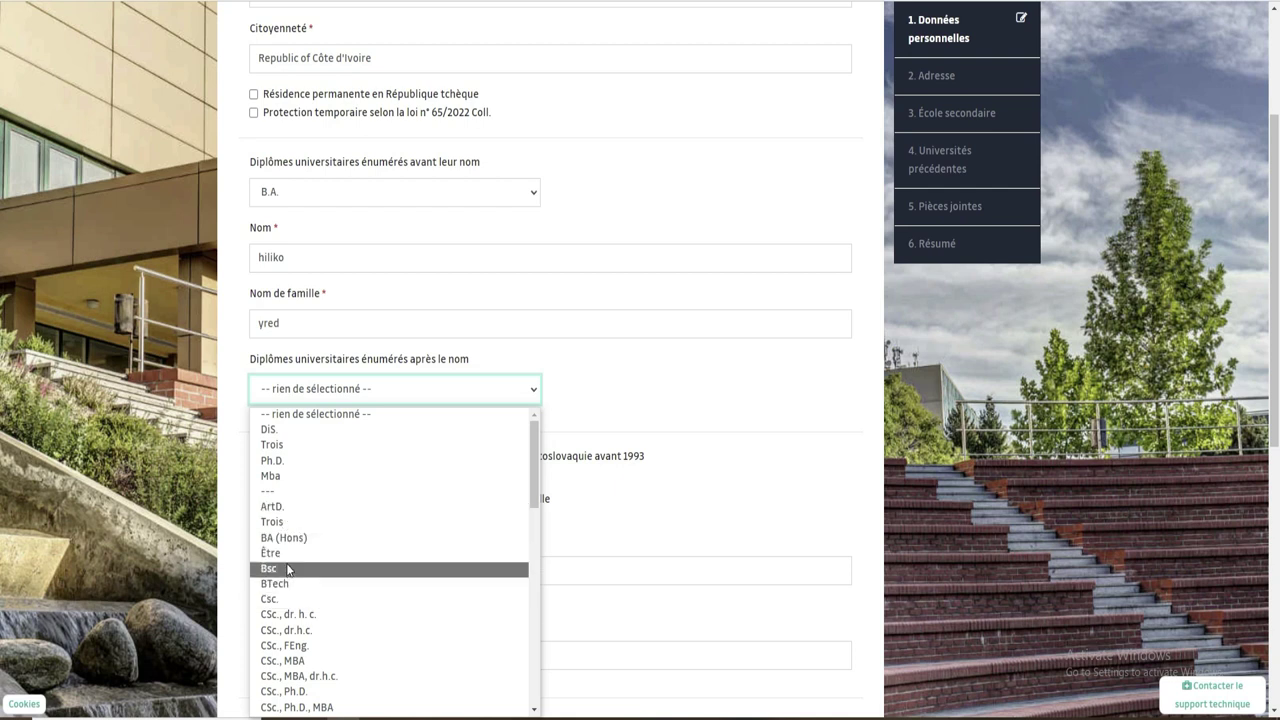
{"action": "left_click", "coordinate": [288, 568]}
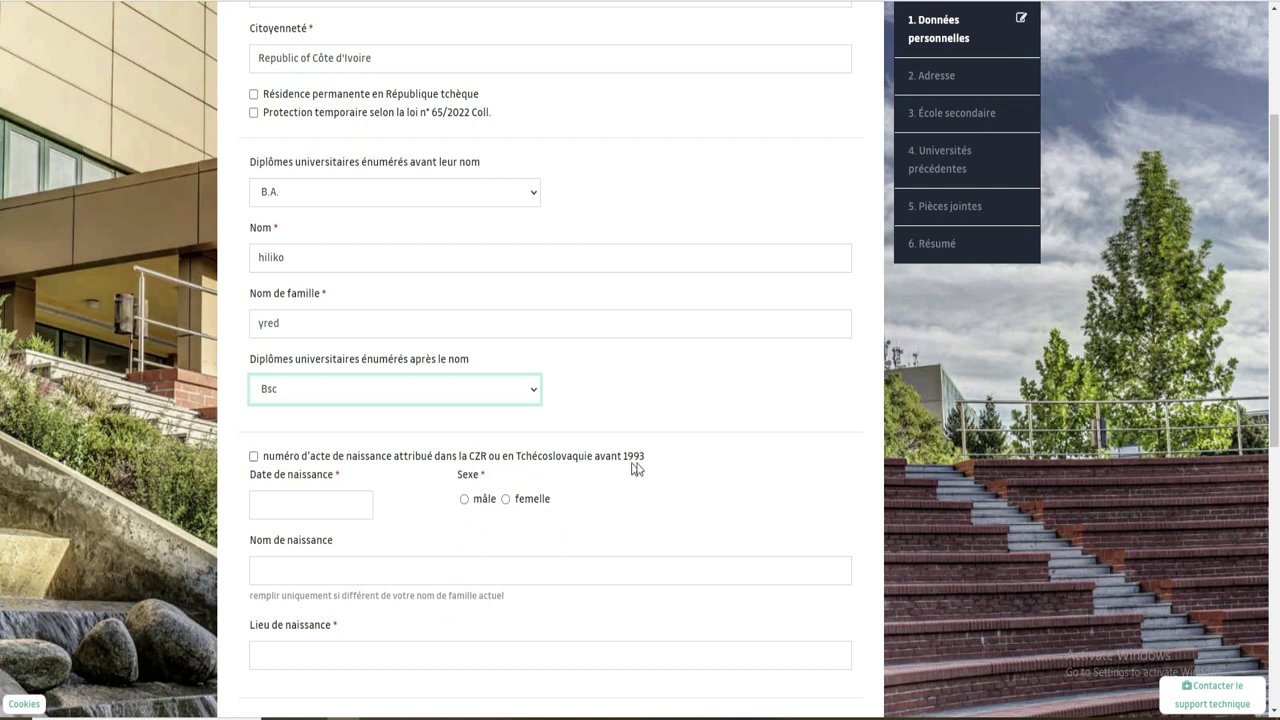
Leave the birth-certificate box unchecked, set sex to male and birth date 7/4/2006.
{"action": "left_click", "coordinate": [254, 460]}
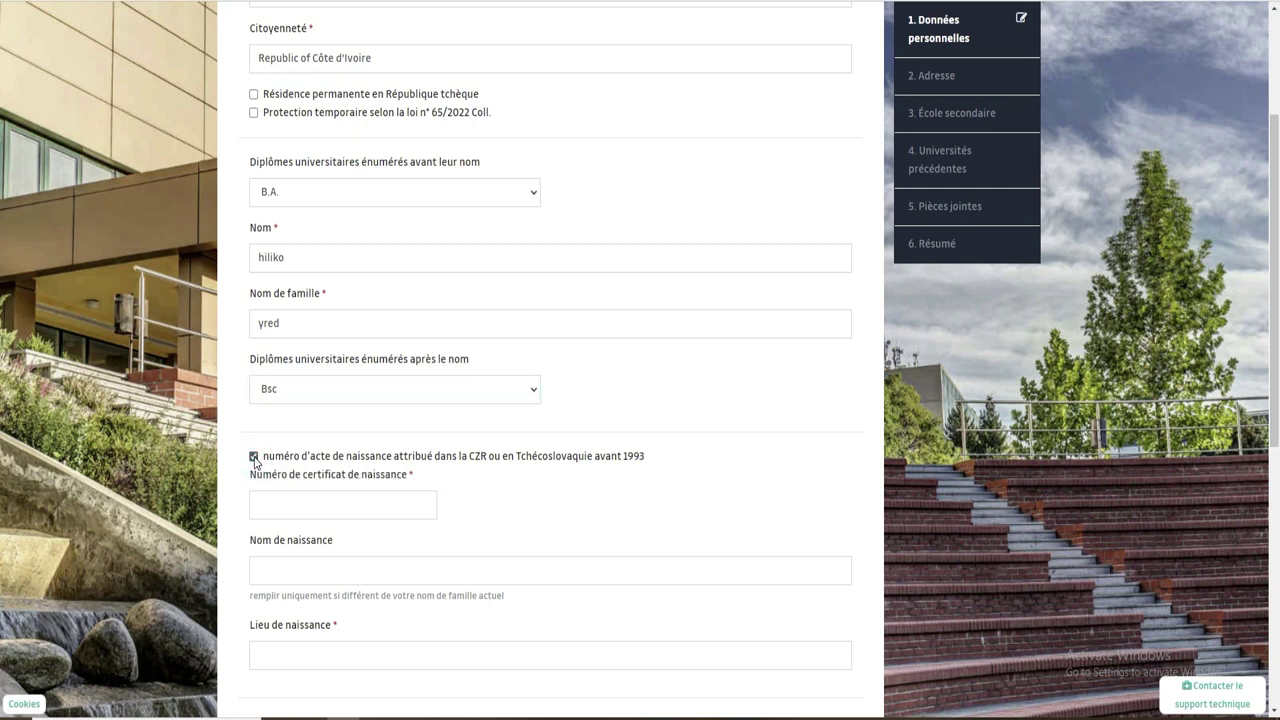
{"action": "left_click", "coordinate": [254, 458]}
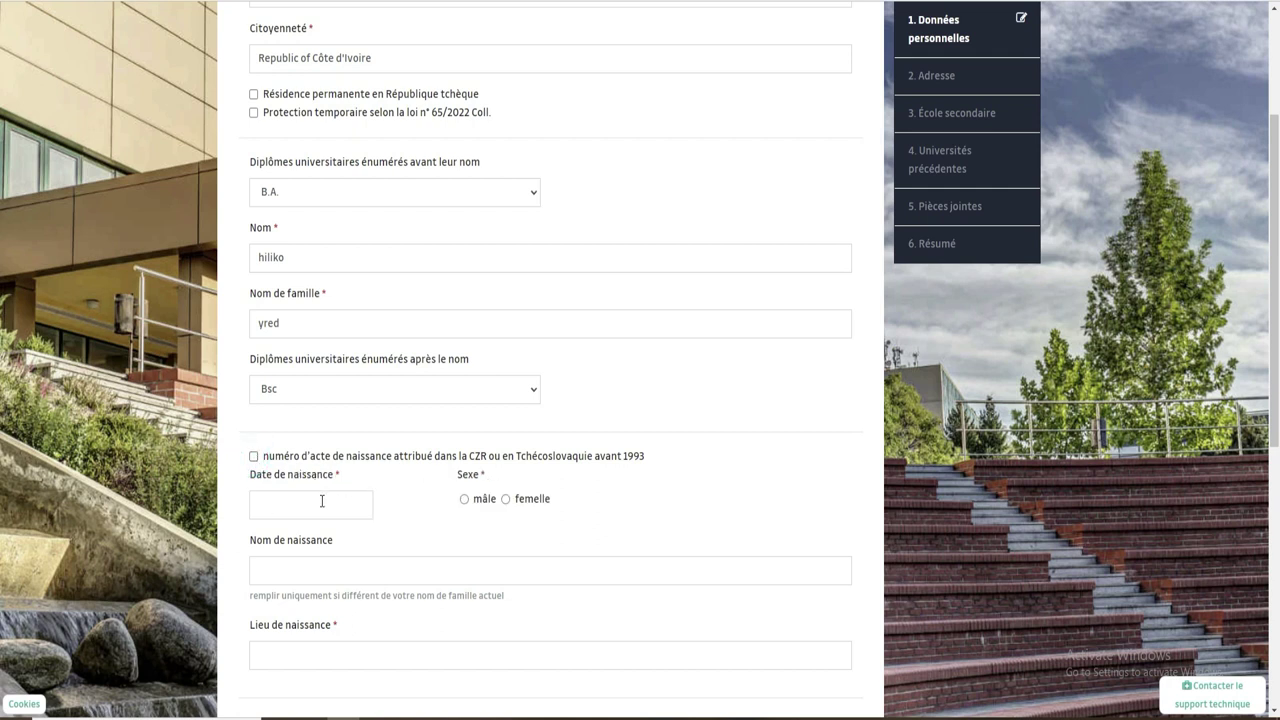
{"action": "left_click", "coordinate": [464, 499]}
{"action": "left_click", "coordinate": [303, 505]}
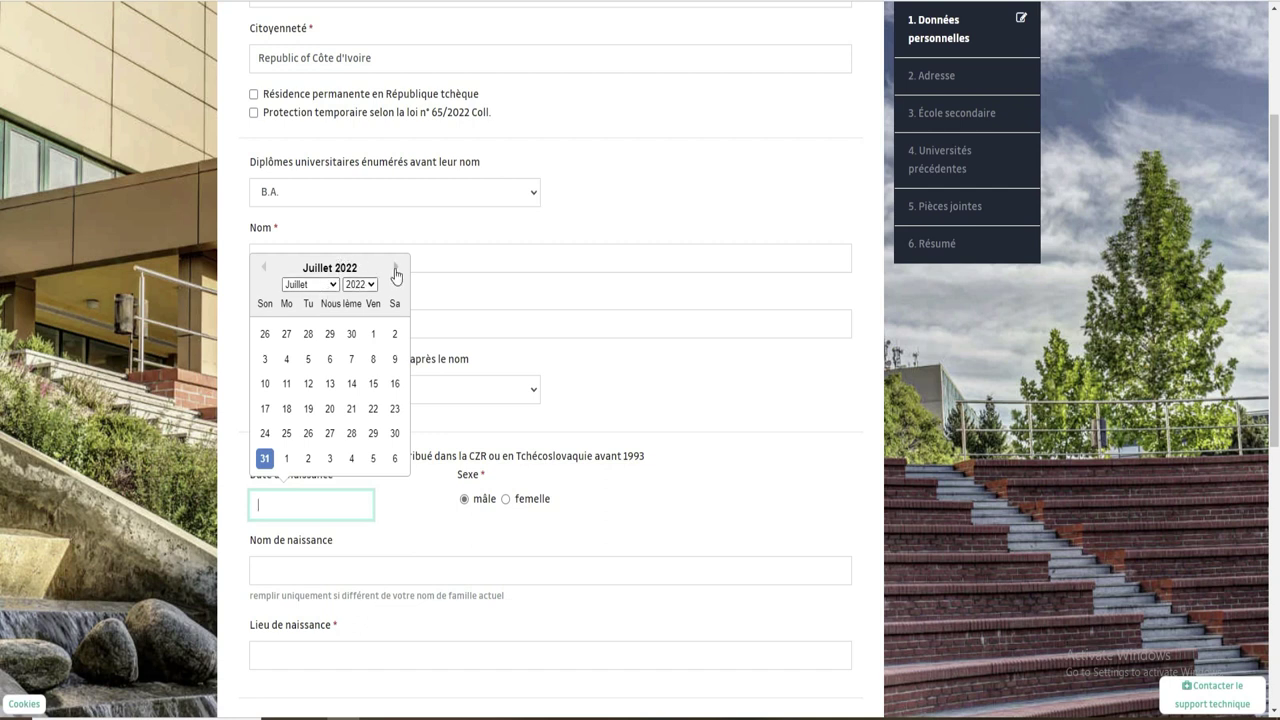
{"action": "left_click", "coordinate": [266, 266]}
{"action": "left_click", "coordinate": [345, 270]}
{"action": "left_click", "coordinate": [370, 286]}
{"action": "left_click", "coordinate": [356, 339]}
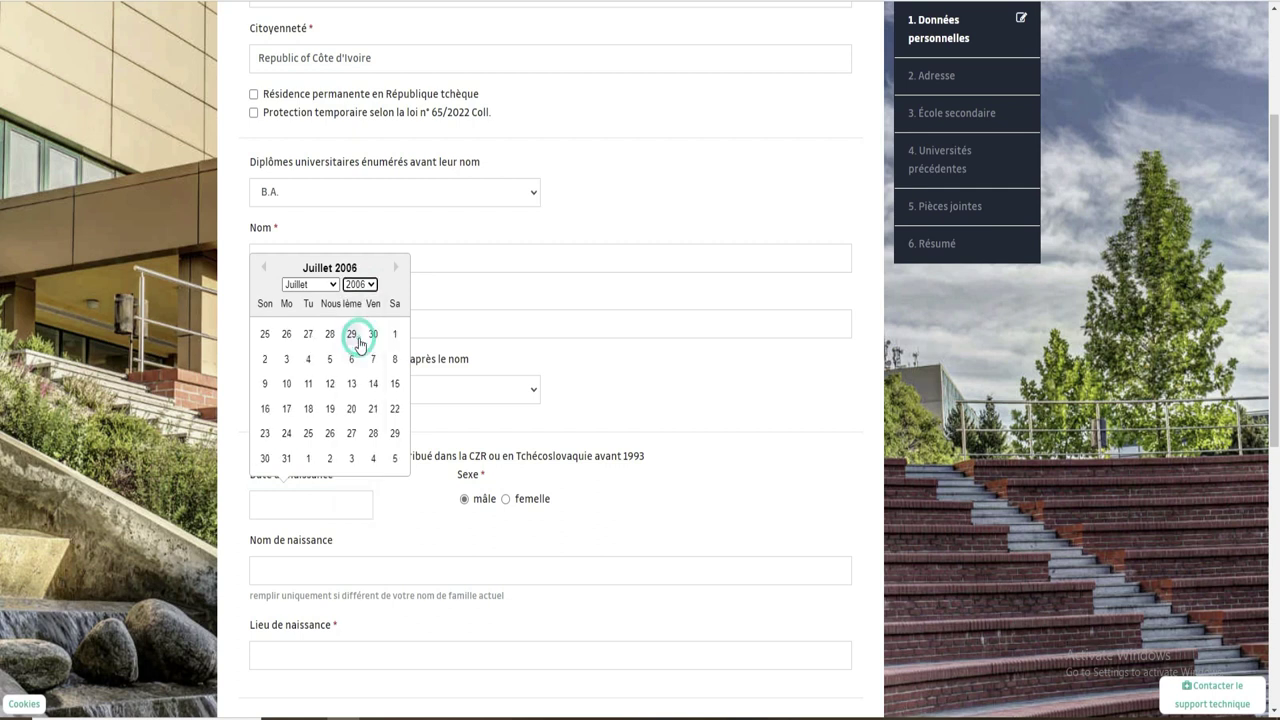
{"action": "left_click", "coordinate": [308, 359]}
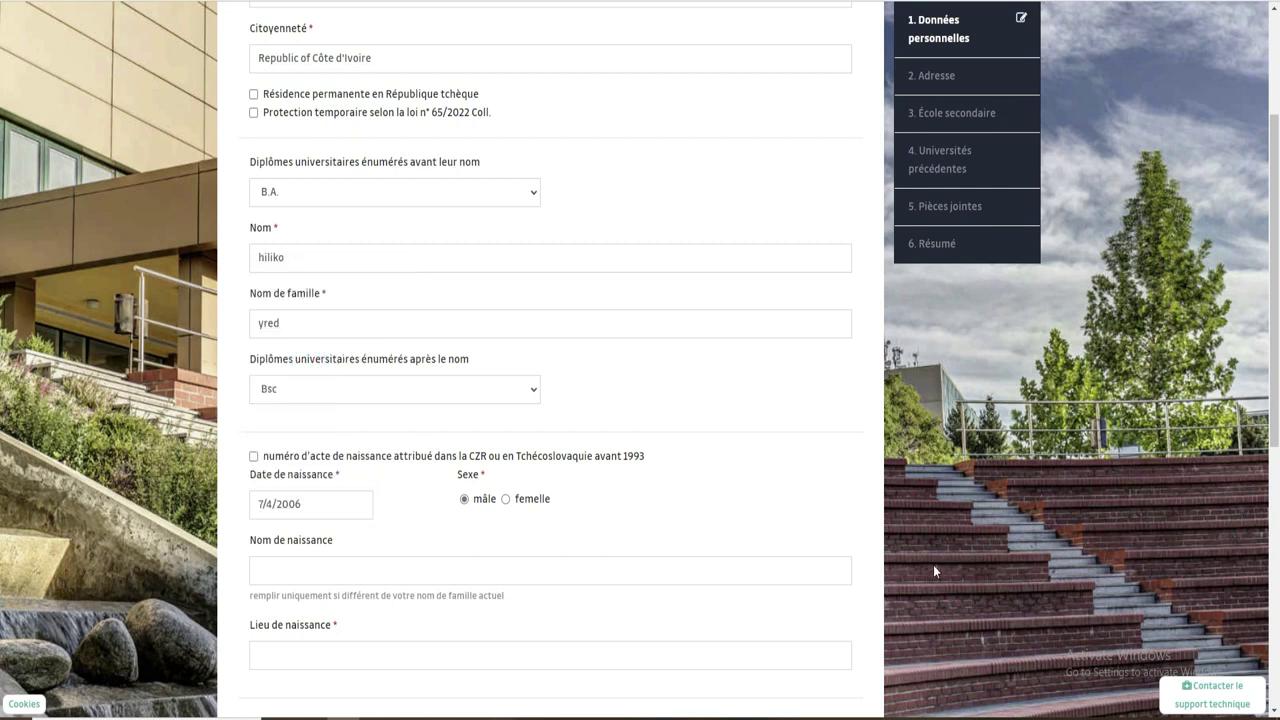
Recheck the birth date calendar and move into the birth name field.
{"action": "left_click", "coordinate": [259, 503]}
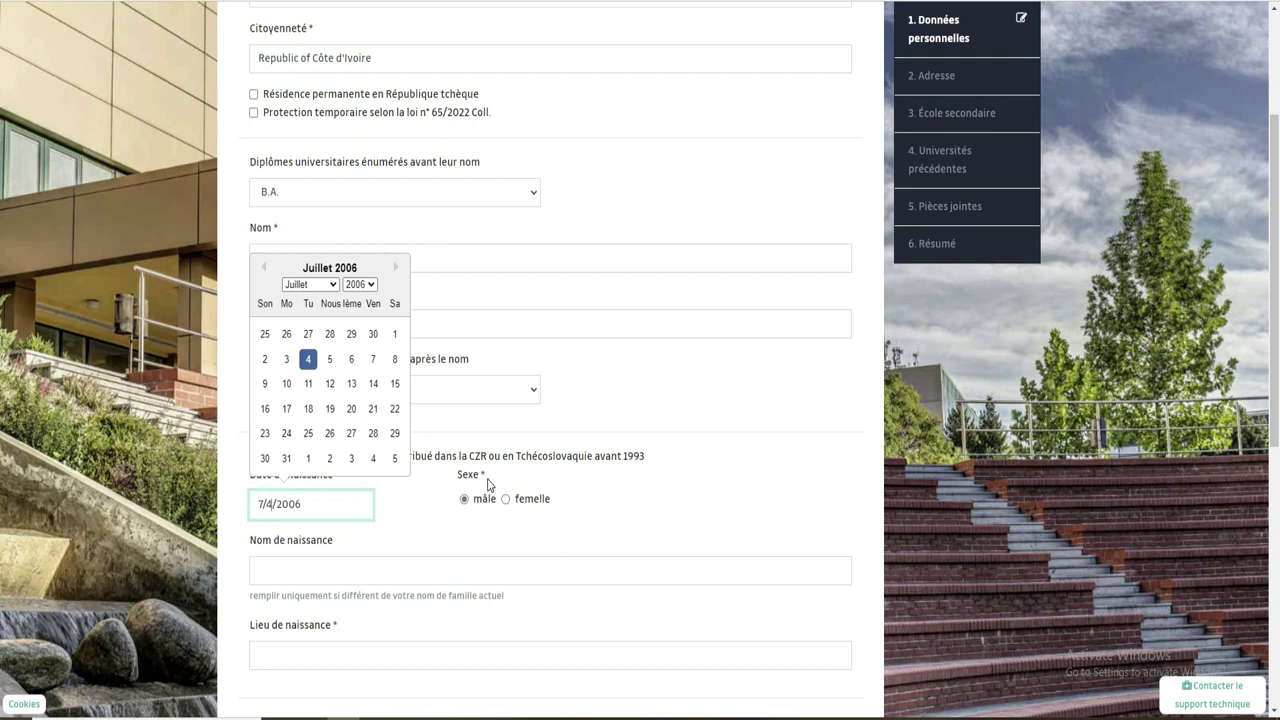
{"action": "left_click", "coordinate": [480, 566]}
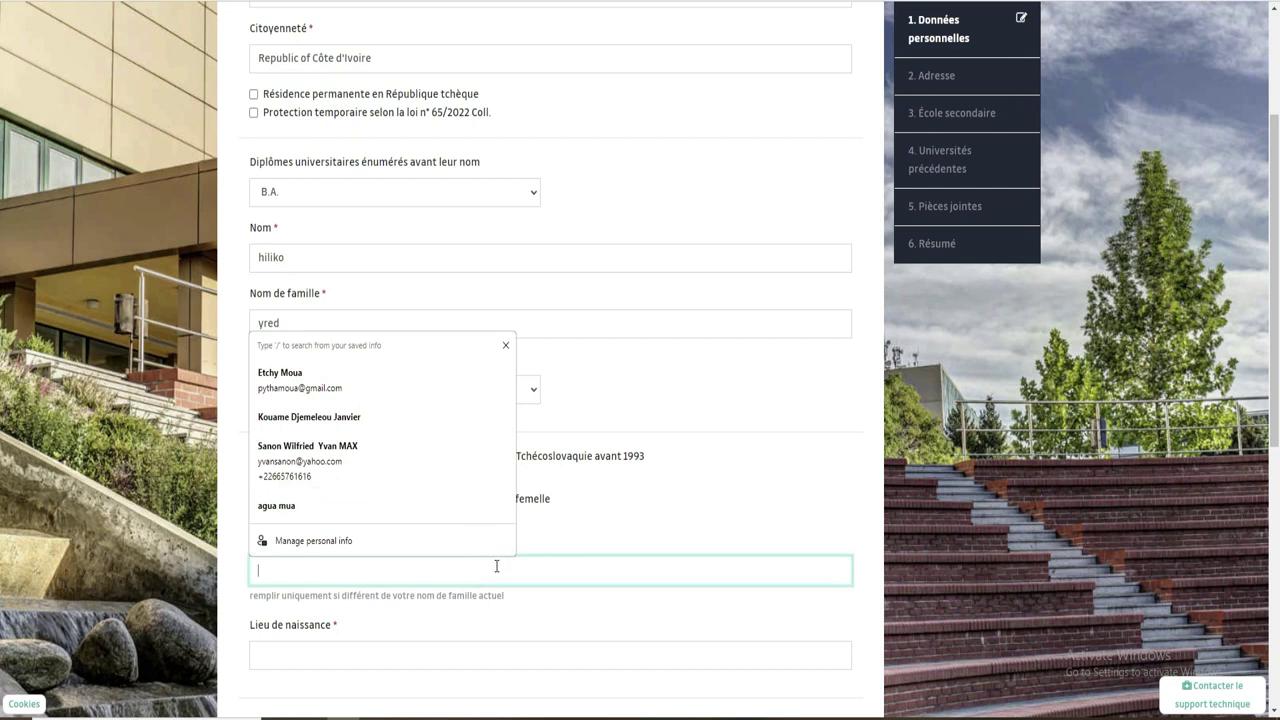
{"action": "left_click", "coordinate": [824, 512]}
{"action": "left_click", "coordinate": [316, 570]}
Enter Abidjan as the place of birth.
{"action": "left_click", "coordinate": [371, 656]}
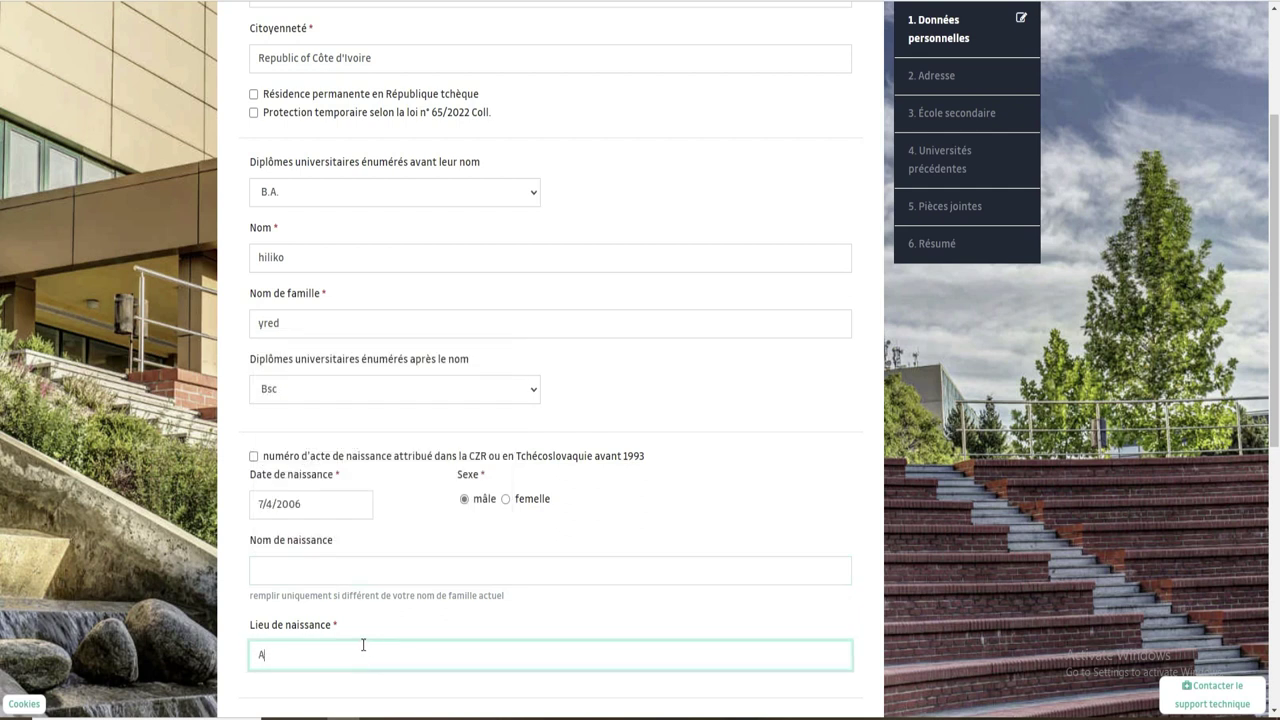
{"action": "type", "text": "Abidjan"}
{"action": "scroll", "coordinate": [2, 345], "scroll_direction": "down", "scroll_amount": 4}
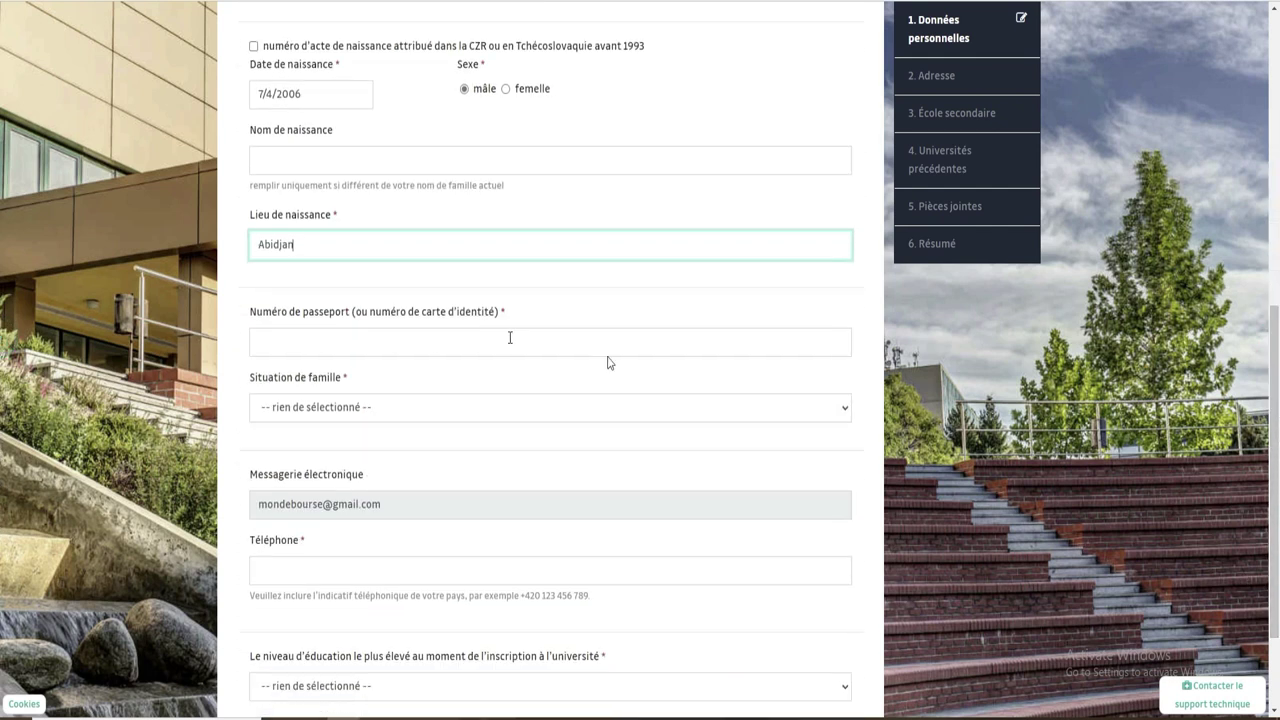
Fill in the passport number and set family status to Célibataire.
{"action": "left_click", "coordinate": [376, 342]}
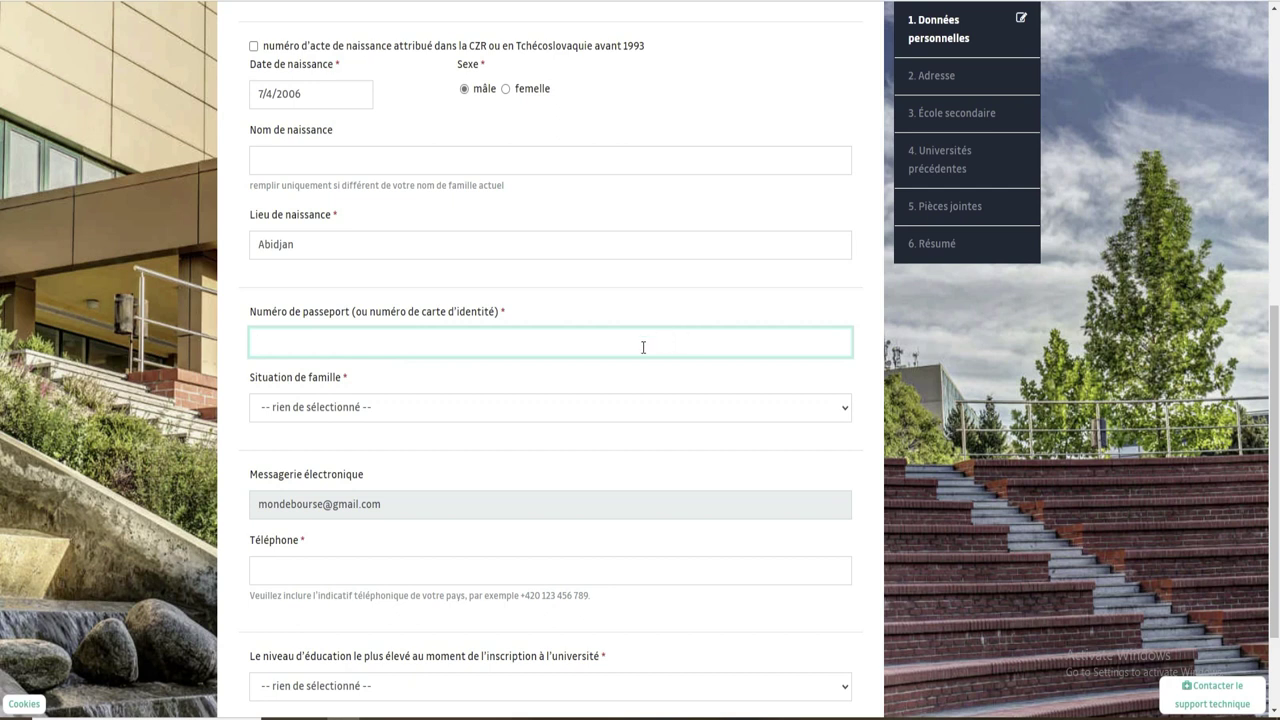
{"action": "left_click", "coordinate": [405, 412]}
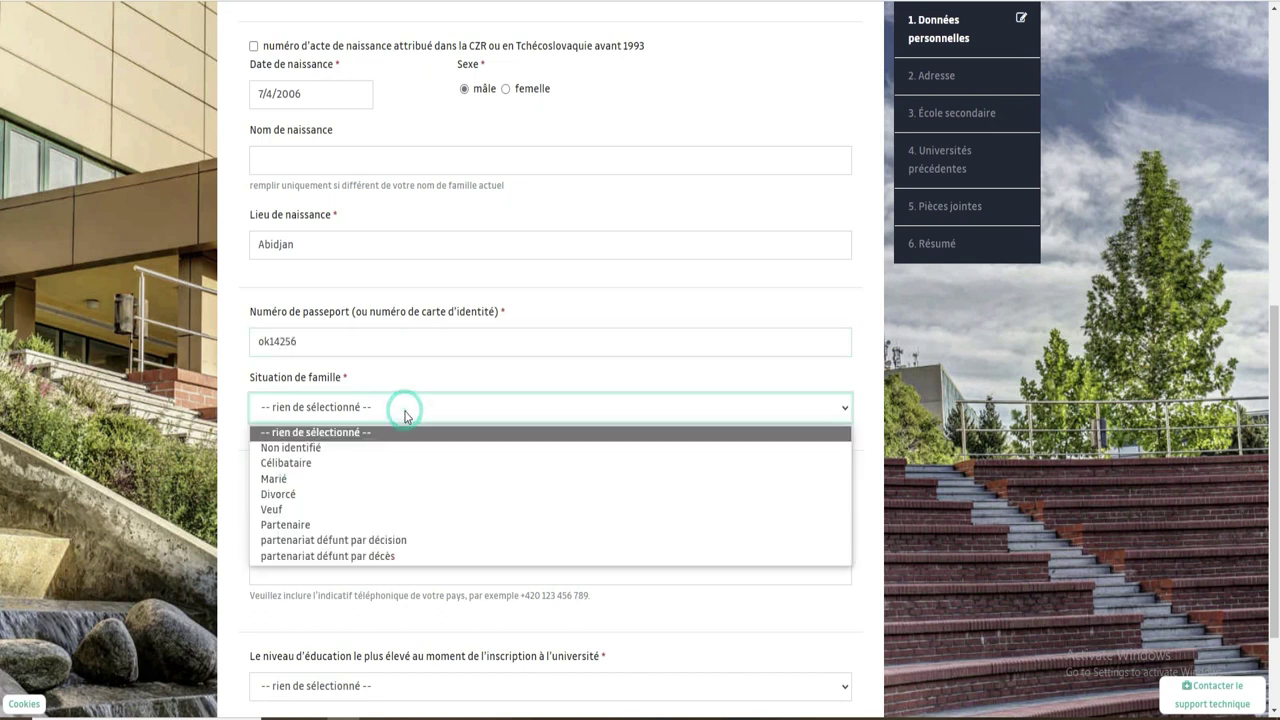
{"action": "left_click", "coordinate": [308, 464]}
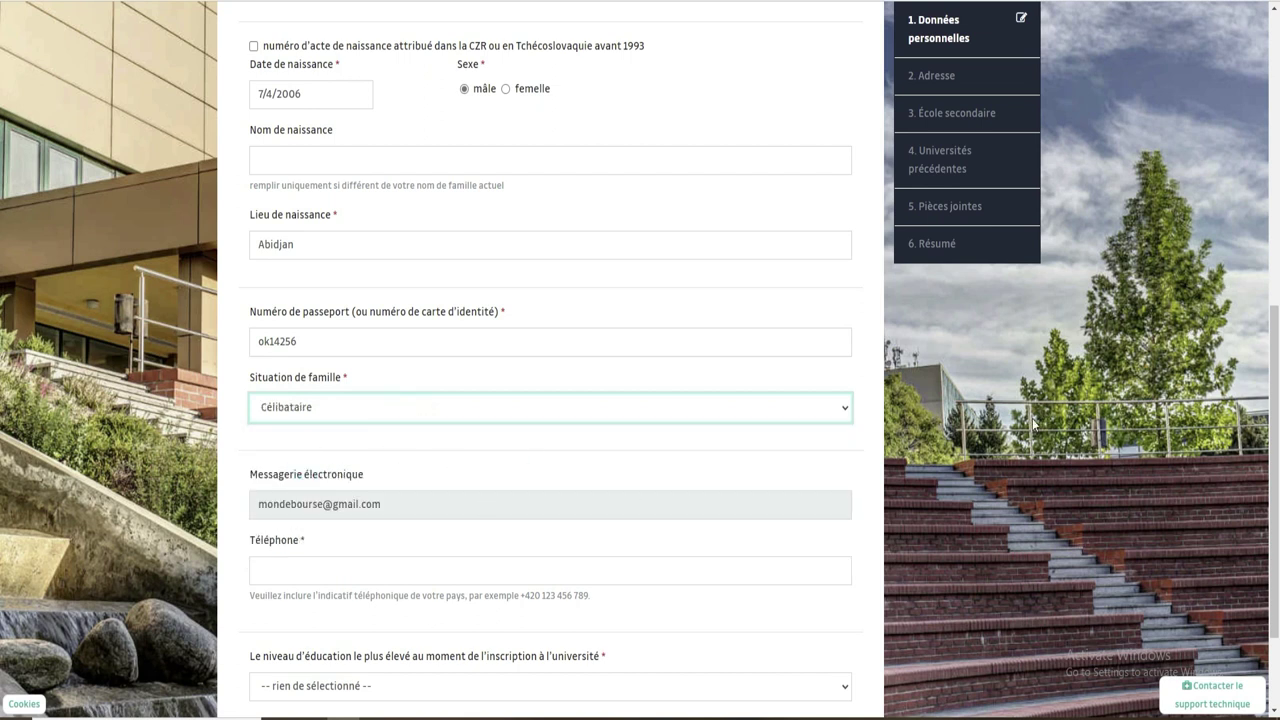
{"action": "scroll", "coordinate": [2, 368], "scroll_direction": "down", "scroll_amount": 2}
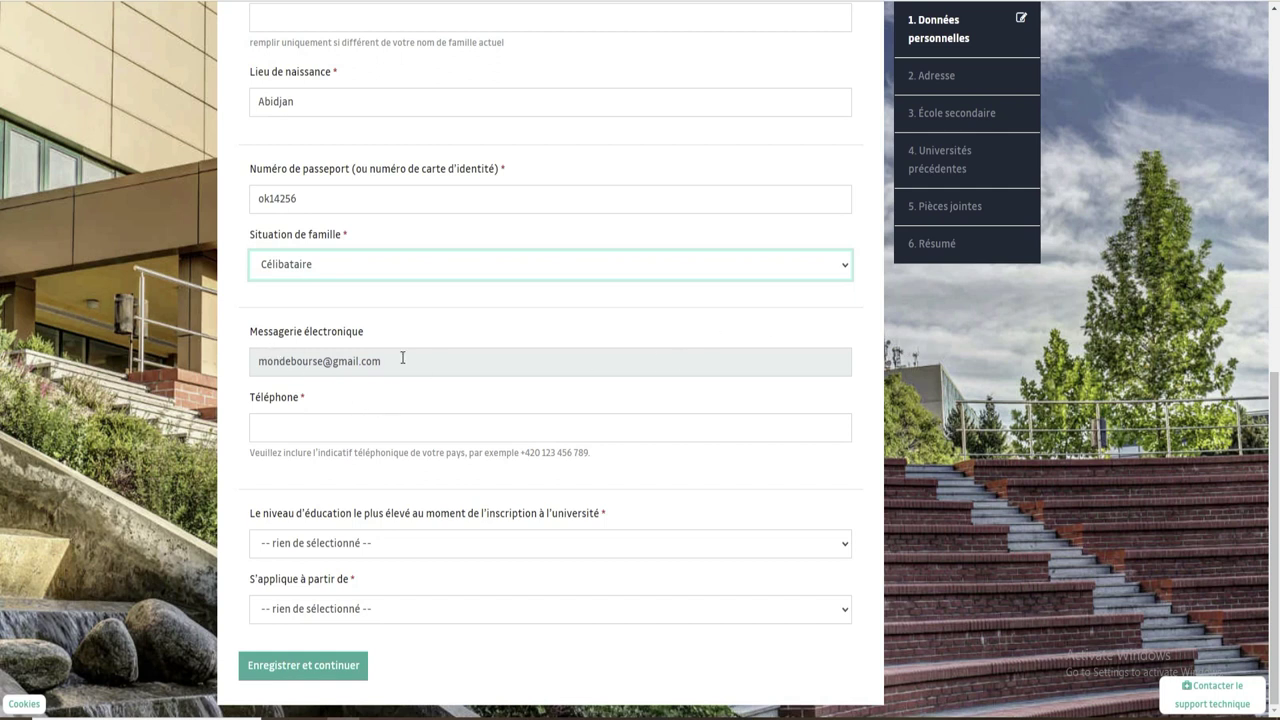
Enter the applicant's phone number starting with the +225 country code.
{"action": "left_click", "coordinate": [318, 425]}
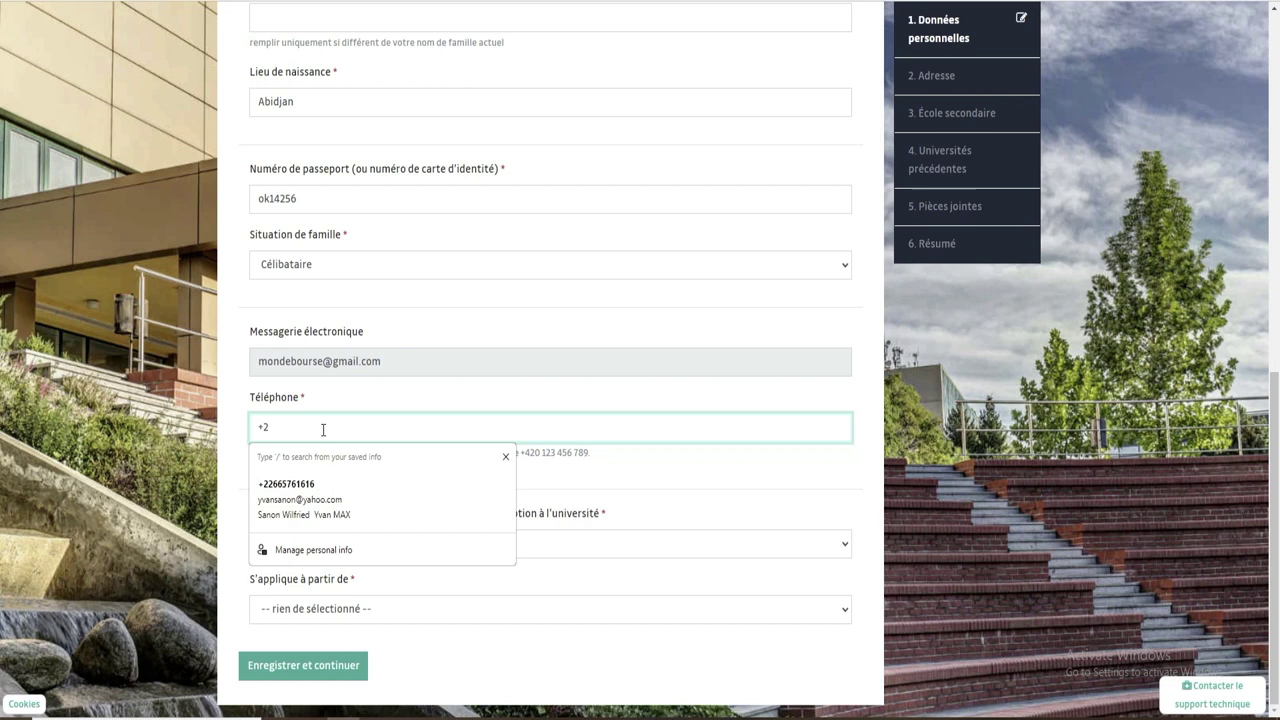
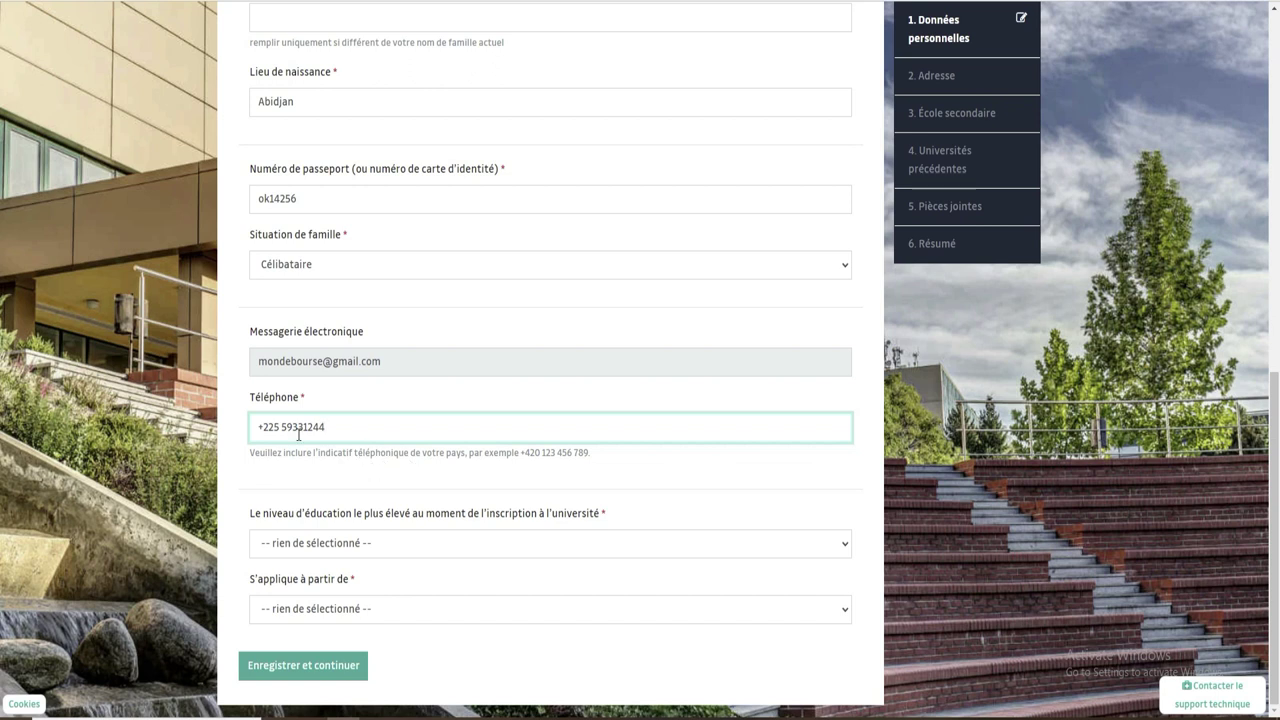
{"action": "left_click_drag", "start_coordinate": [258, 427], "coordinate": [279, 427]}
{"action": "left_click", "coordinate": [829, 549]}
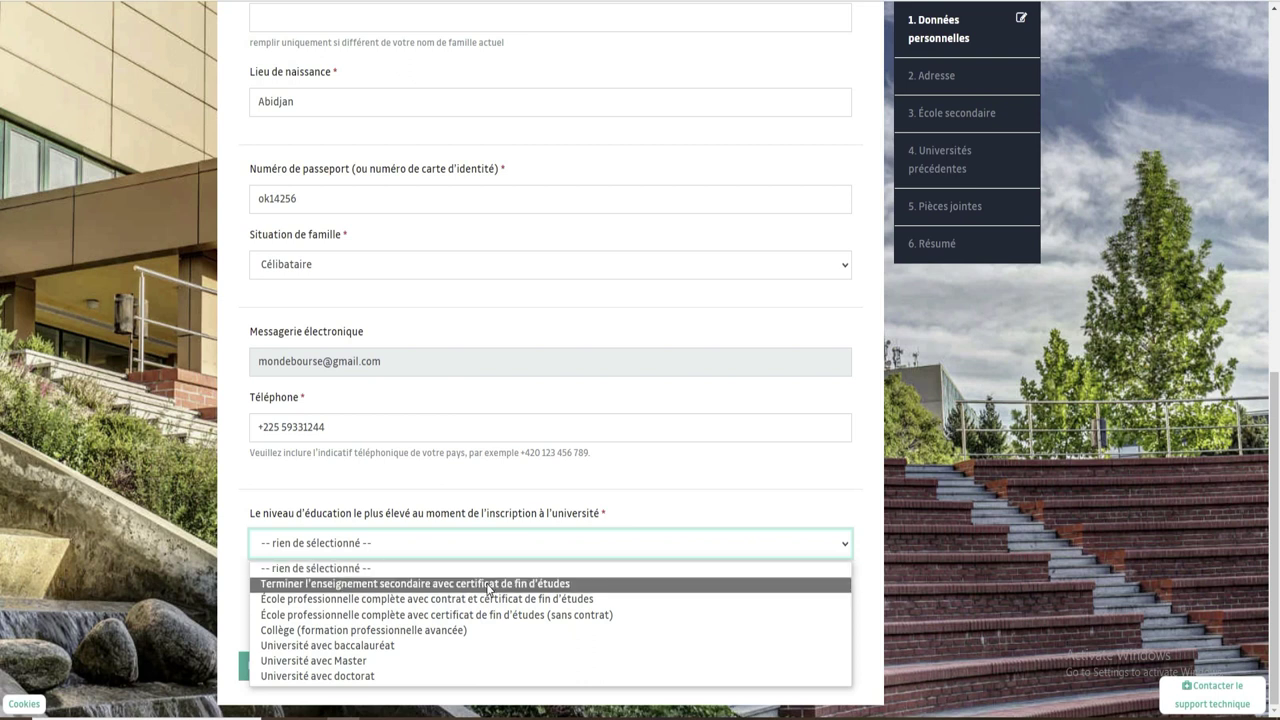
Choose completed secondary with leaving certificate, applicable from École de base, and save the personal data.
{"action": "left_click", "coordinate": [489, 584]}
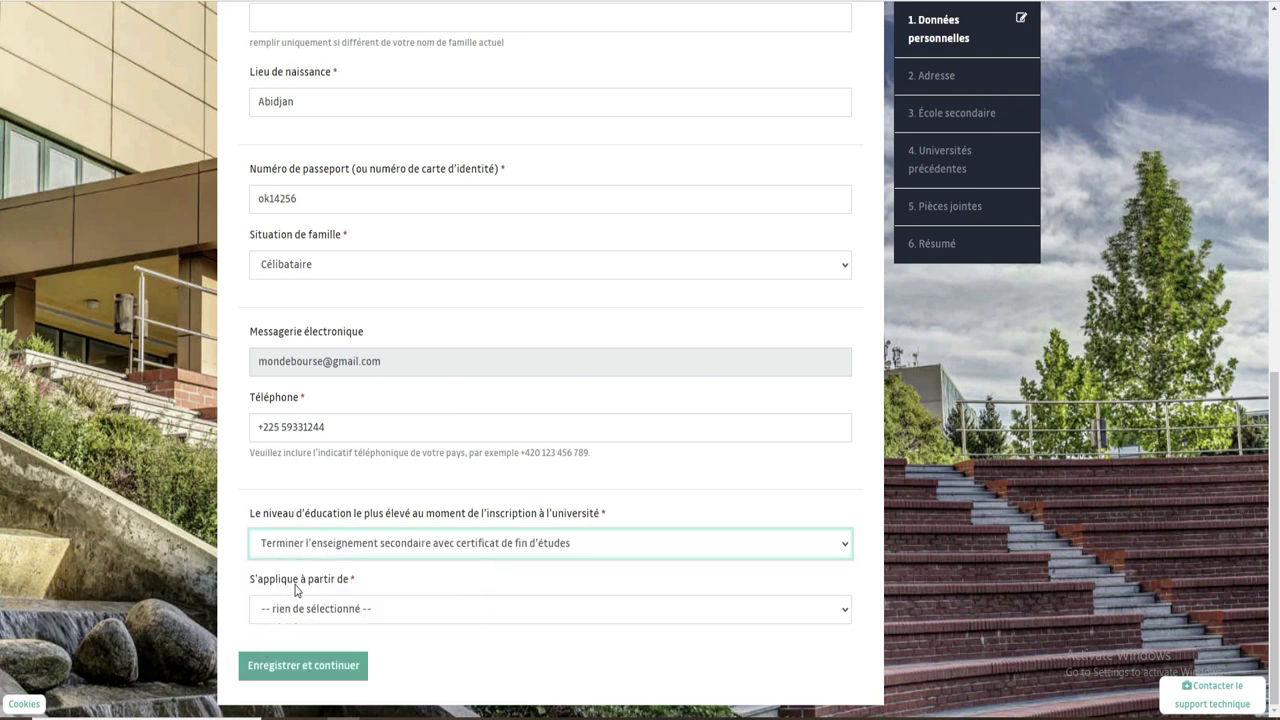
{"action": "left_click", "coordinate": [458, 614]}
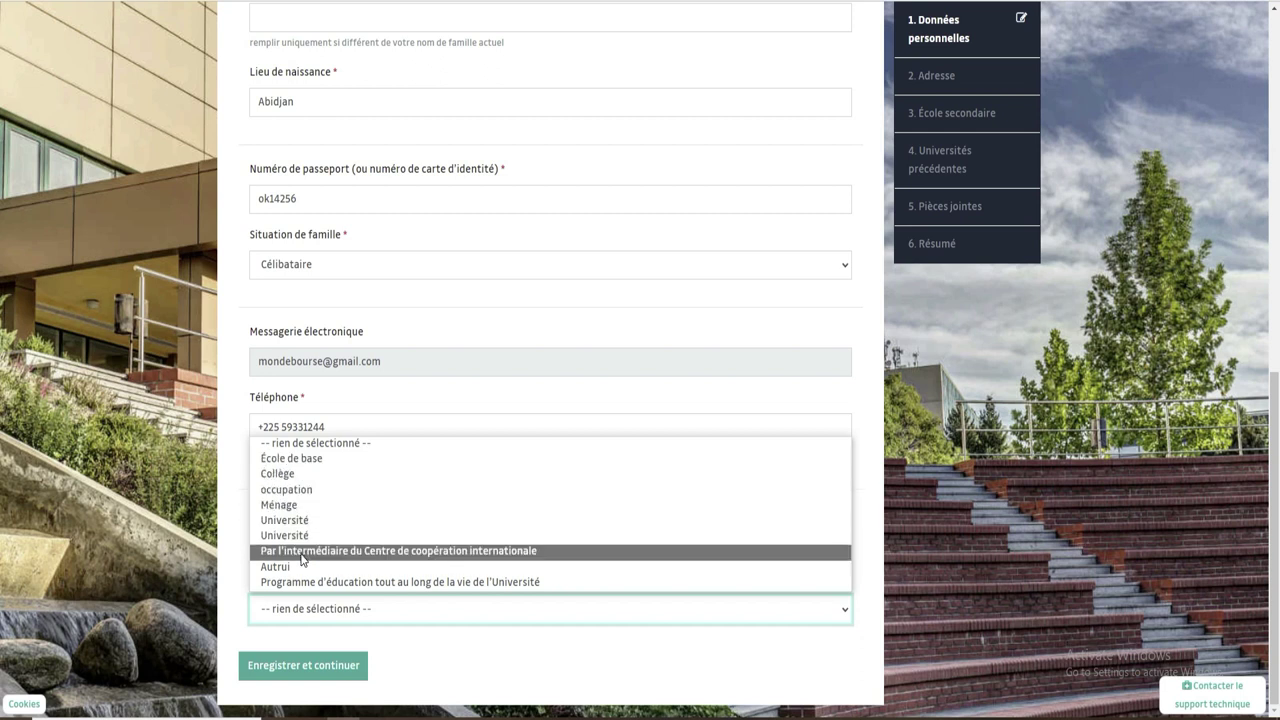
{"action": "left_click", "coordinate": [296, 458]}
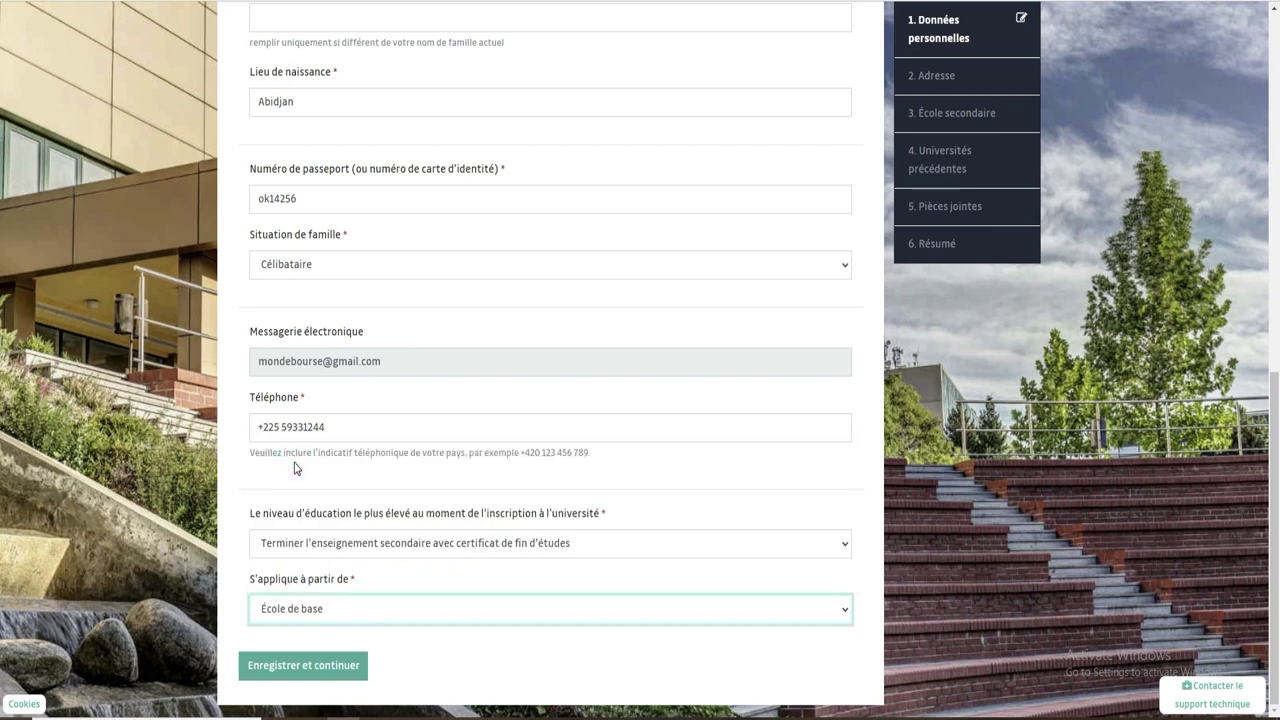
{"action": "left_click", "coordinate": [325, 674]}
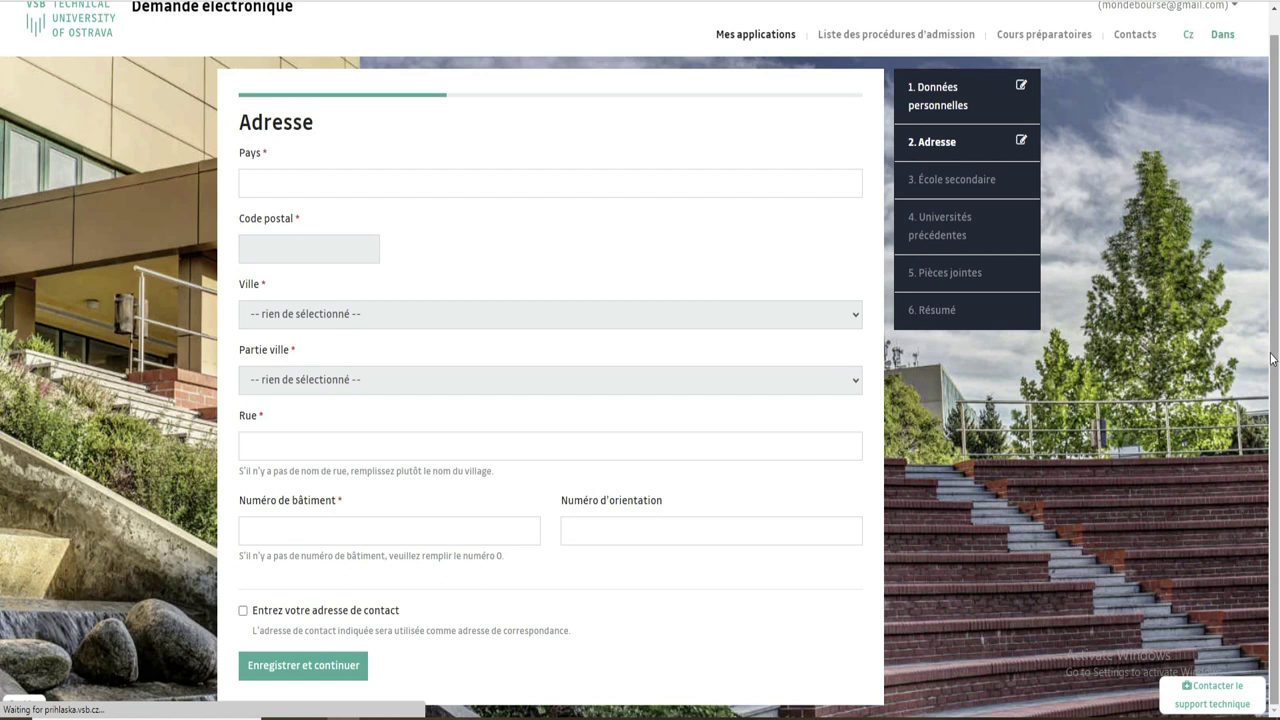
Set the country of residence to Côte d'Ivoire and the postal code to 1863.
{"action": "left_click", "coordinate": [321, 188]}
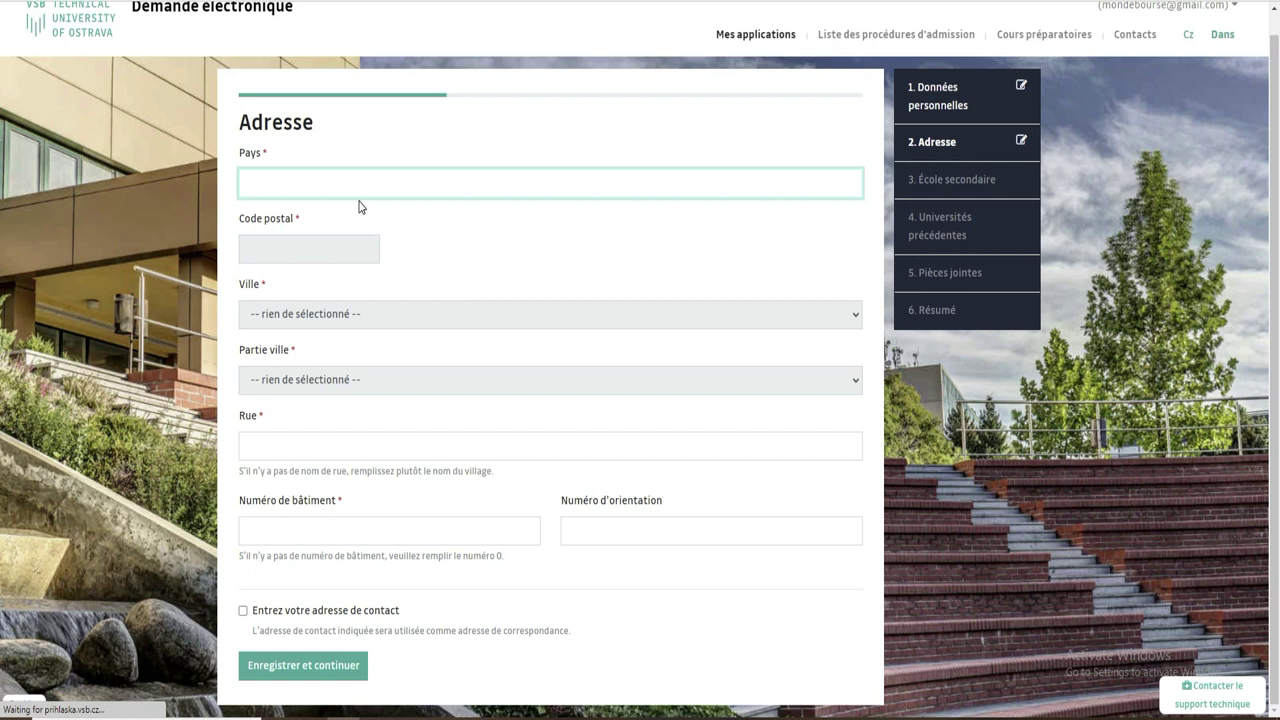
{"action": "type", "text": "cote"}
{"action": "left_click", "coordinate": [343, 217]}
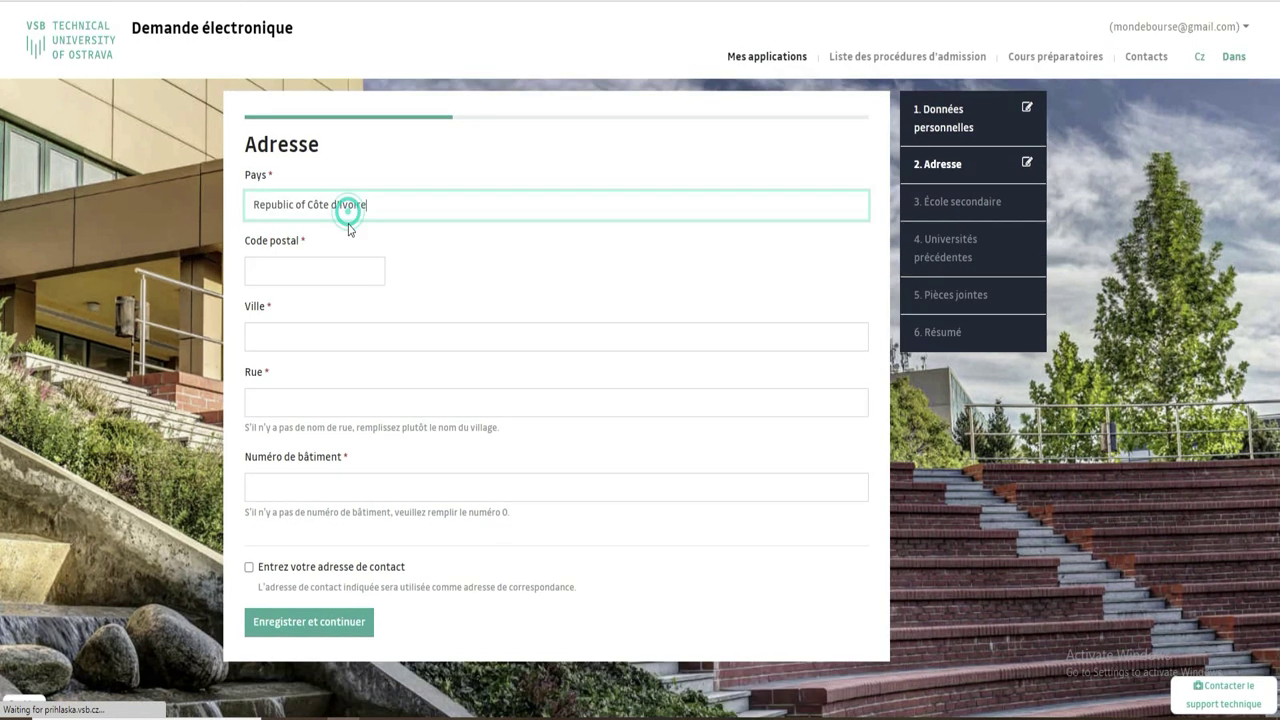
{"action": "left_click", "coordinate": [316, 272]}
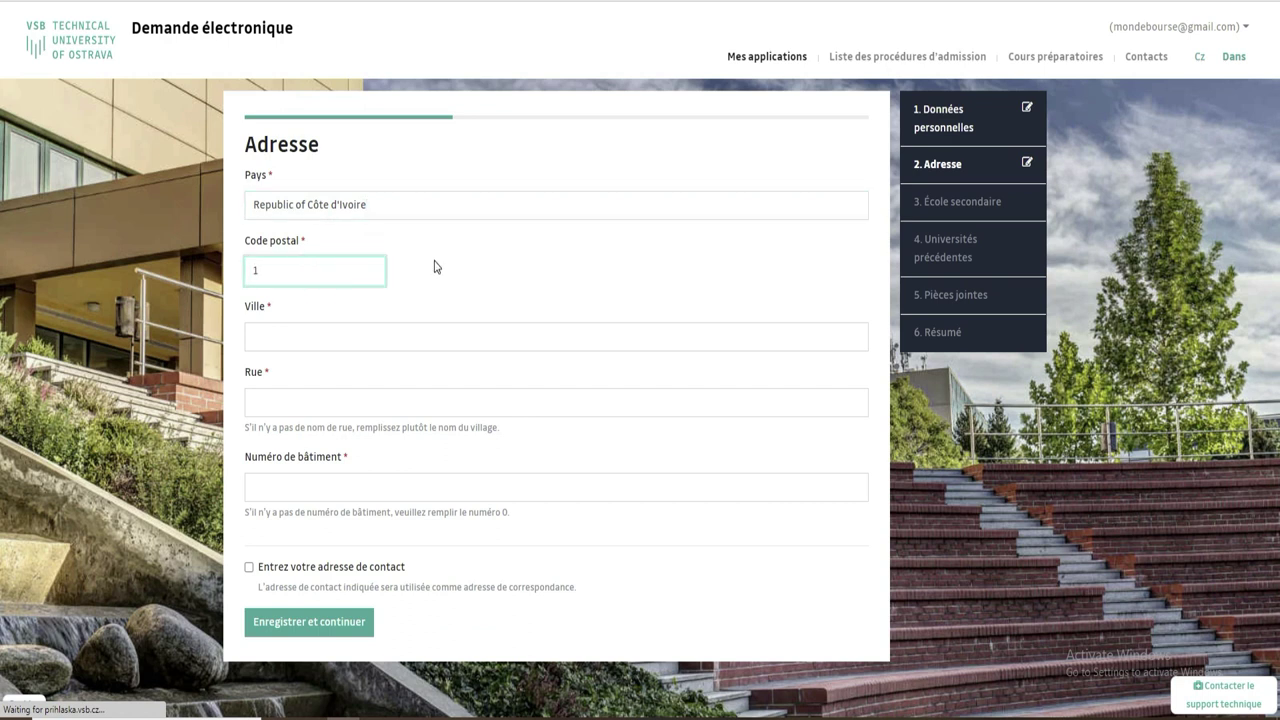
{"action": "type", "text": "1863"}
Autofill city and street, append ',cocody' to the street, and set building number 0.
{"action": "left_click", "coordinate": [297, 339]}
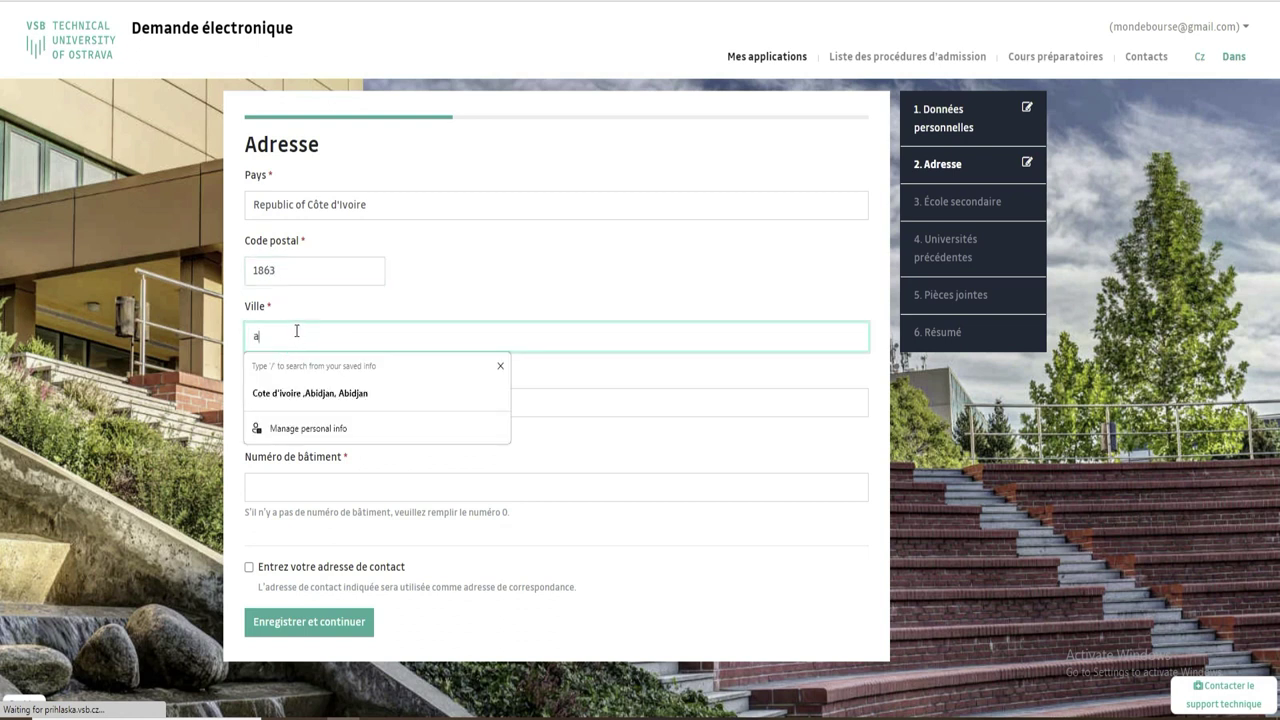
{"action": "left_click", "coordinate": [317, 396]}
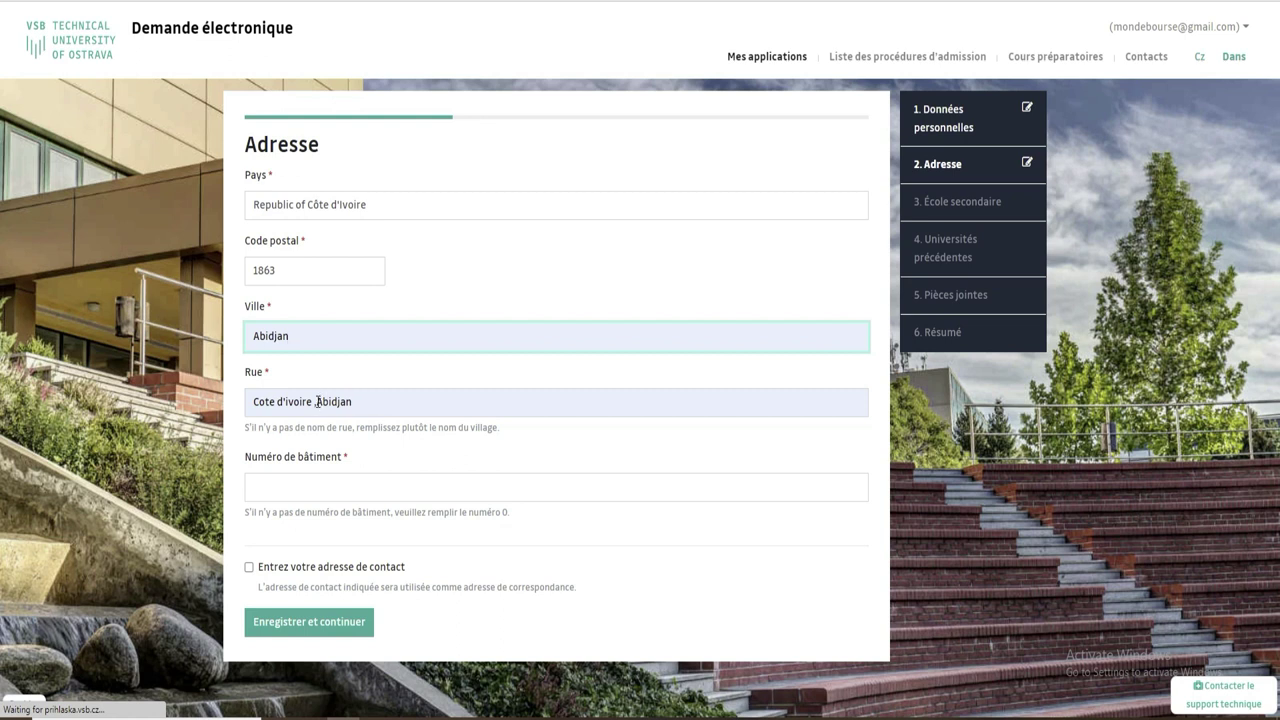
{"action": "left_click", "coordinate": [318, 401]}
{"action": "key", "text": "BackSpace"}
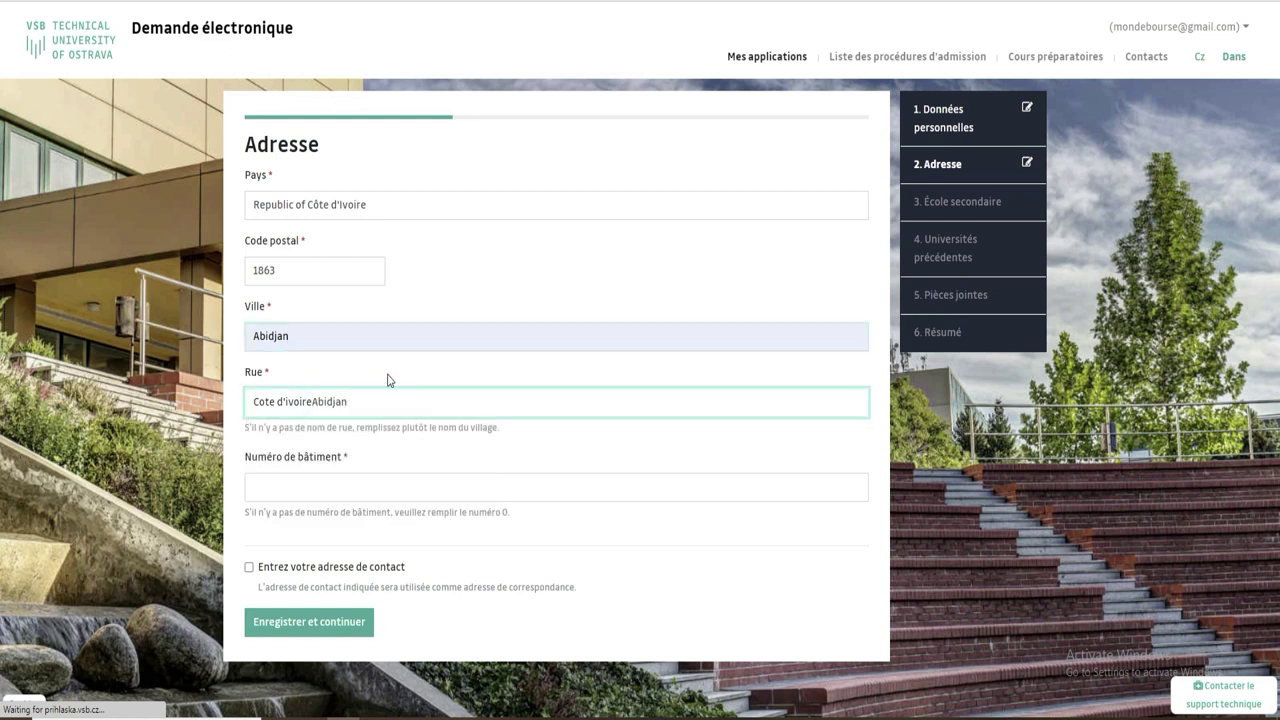
{"action": "key", "text": "BackSpace"}
{"action": "key", "text": "BackSpace"}
{"action": "key", "text": "BackSpace"}
{"action": "key", "text": "BackSpace"}
{"action": "key", "text": "BackSpace"}
{"action": "key", "text": "BackSpace"}
{"action": "key", "text": "BackSpace"}
{"action": "key", "text": "BackSpace"}
{"action": "key", "text": "BackSpace"}
{"action": "key", "text": "BackSpace"}
{"action": "key", "text": "BackSpace"}
{"action": "key", "text": "BackSpace"}
{"action": "type", "text": ",cocody"}
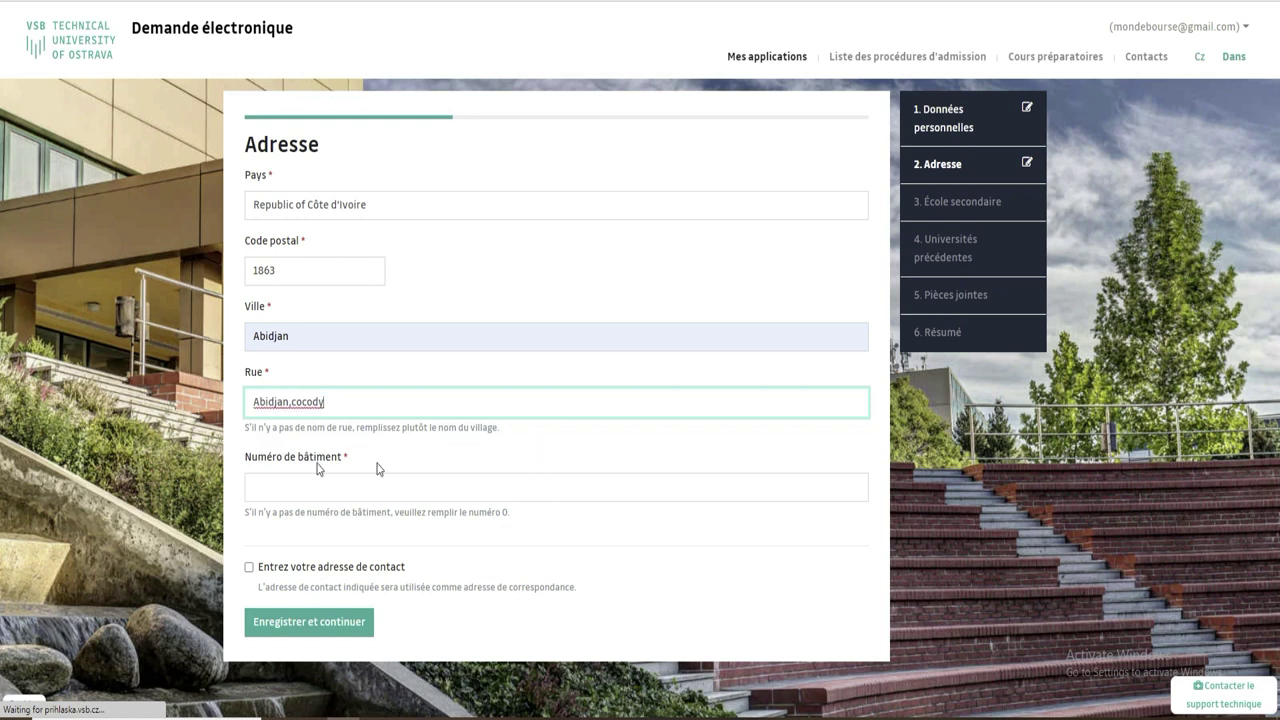
{"action": "left_click_drag", "start_coordinate": [506, 429], "coordinate": [246, 430]}
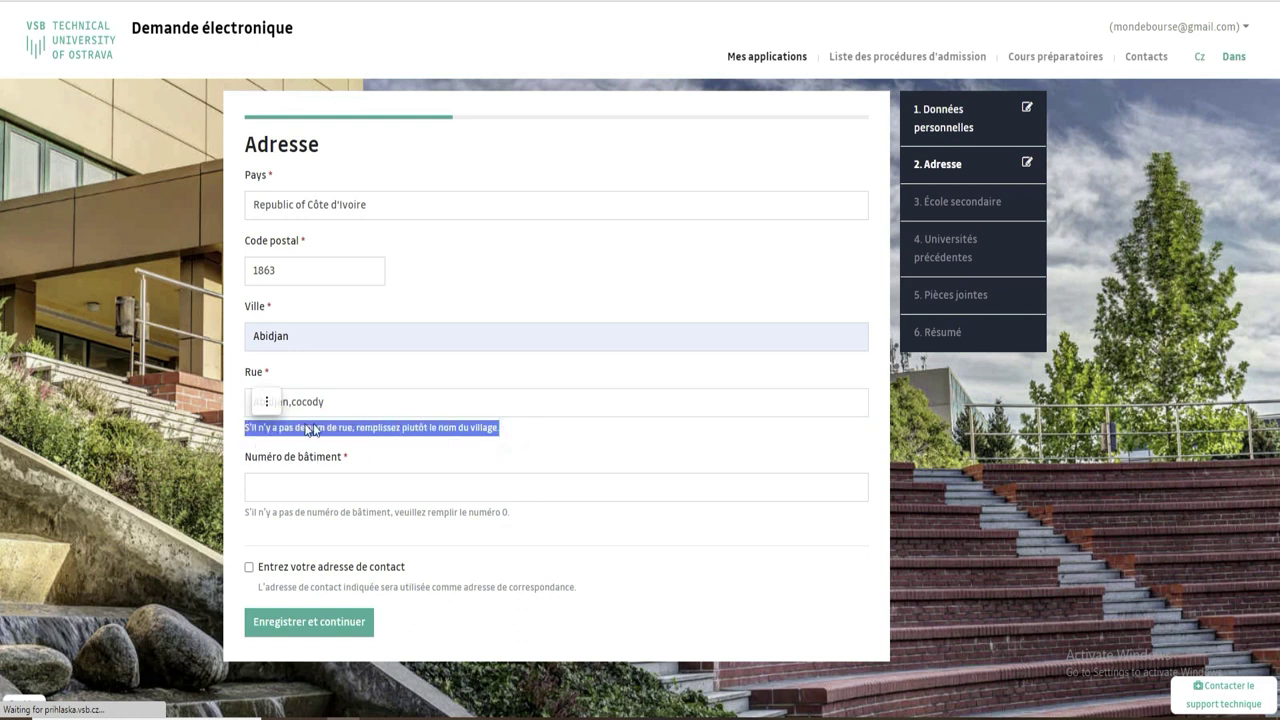
{"action": "left_click", "coordinate": [359, 488]}
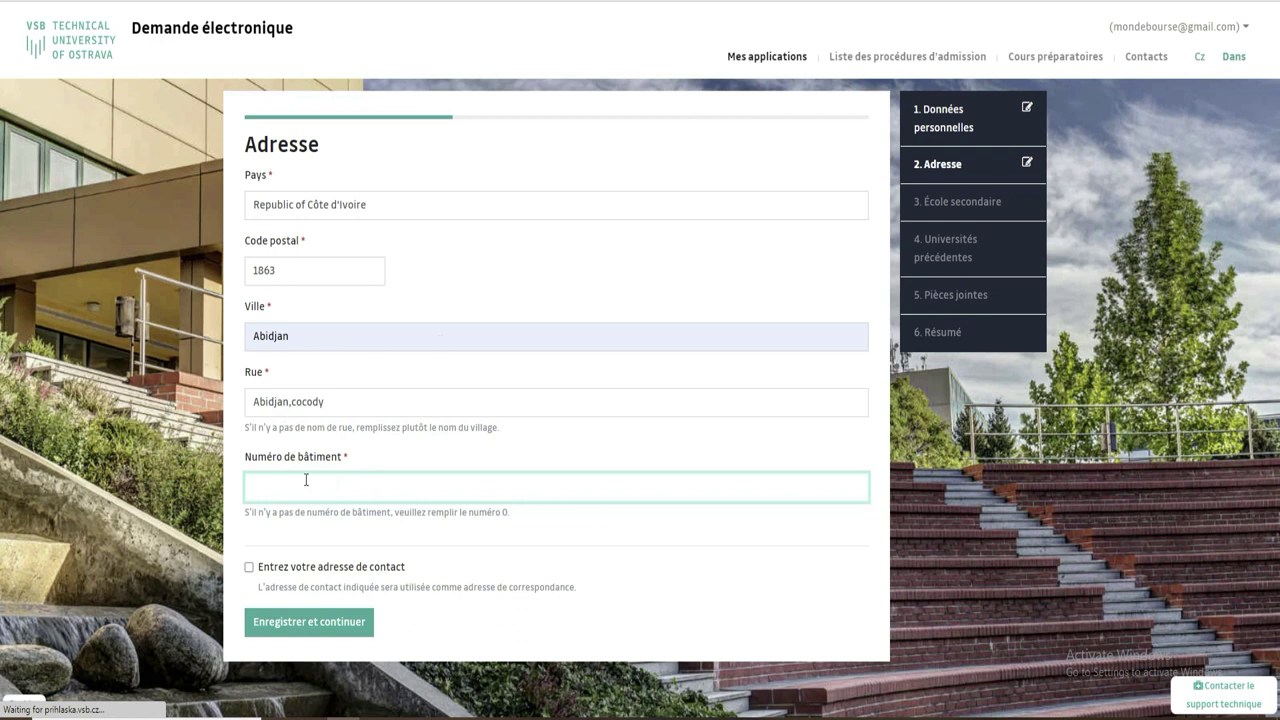
{"action": "type", "text": "4"}
{"action": "type", "text": "0"}
Tick the separate contact address option, then uncheck it again to drop it.
{"action": "left_click", "coordinate": [249, 567]}
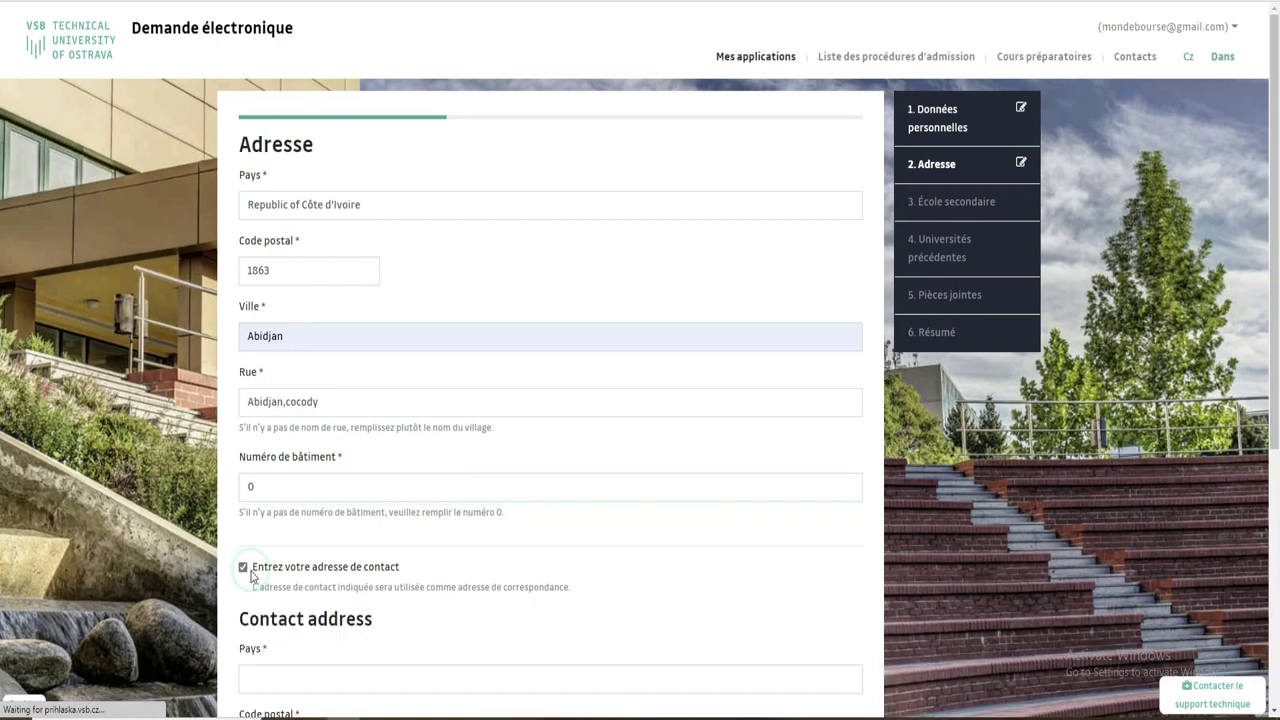
{"action": "scroll", "coordinate": [2, 483], "scroll_direction": "down", "scroll_amount": 2}
{"action": "scroll", "coordinate": [2, 483], "scroll_direction": "down", "scroll_amount": 3}
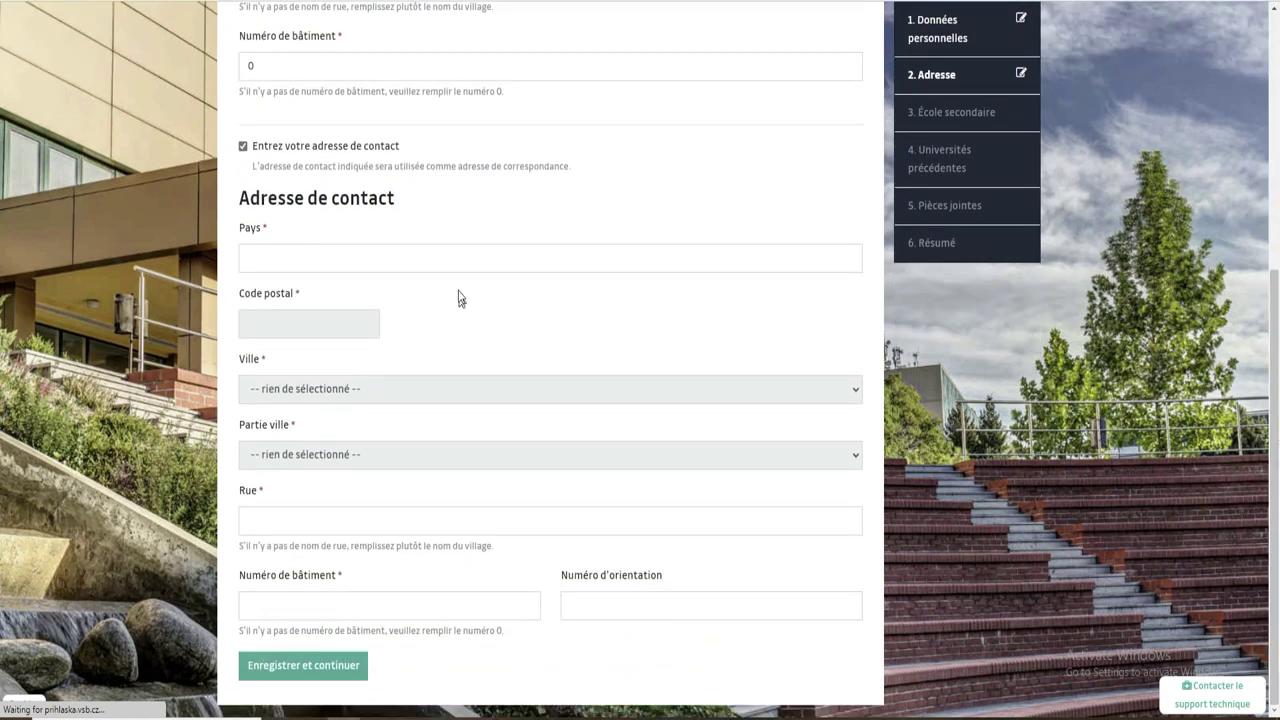
{"action": "left_click", "coordinate": [286, 257]}
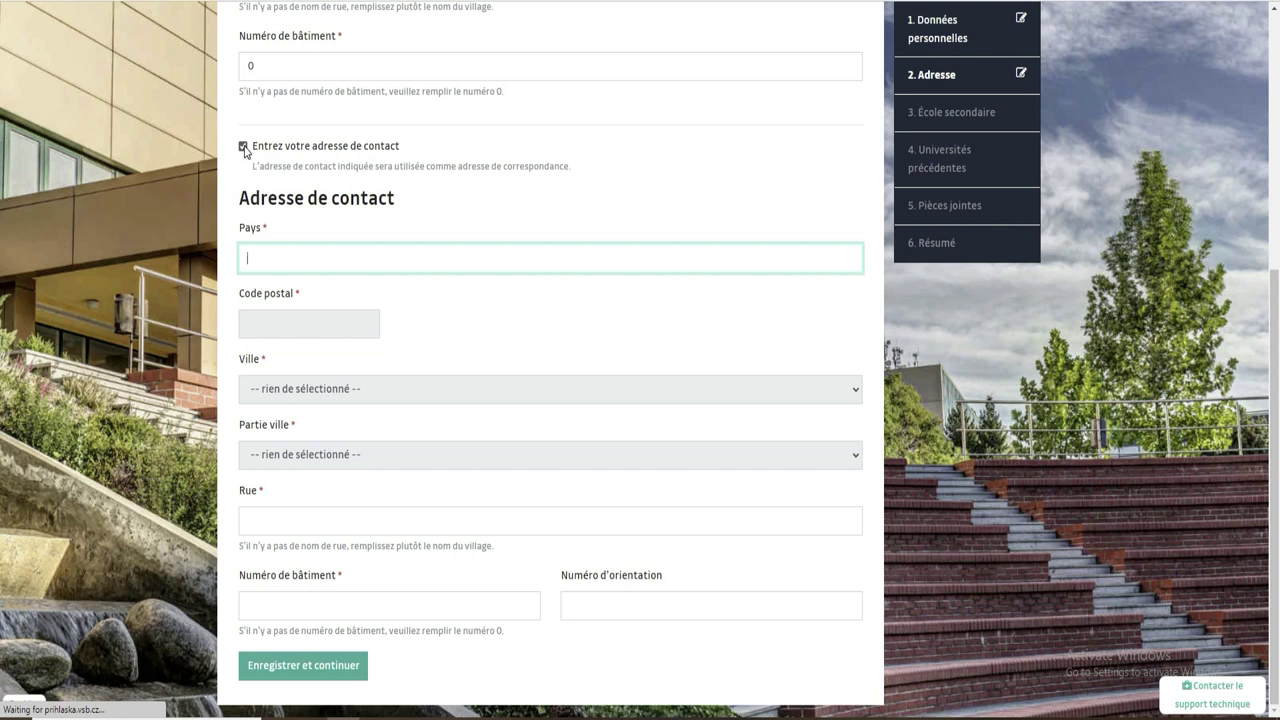
{"action": "left_click", "coordinate": [243, 147]}
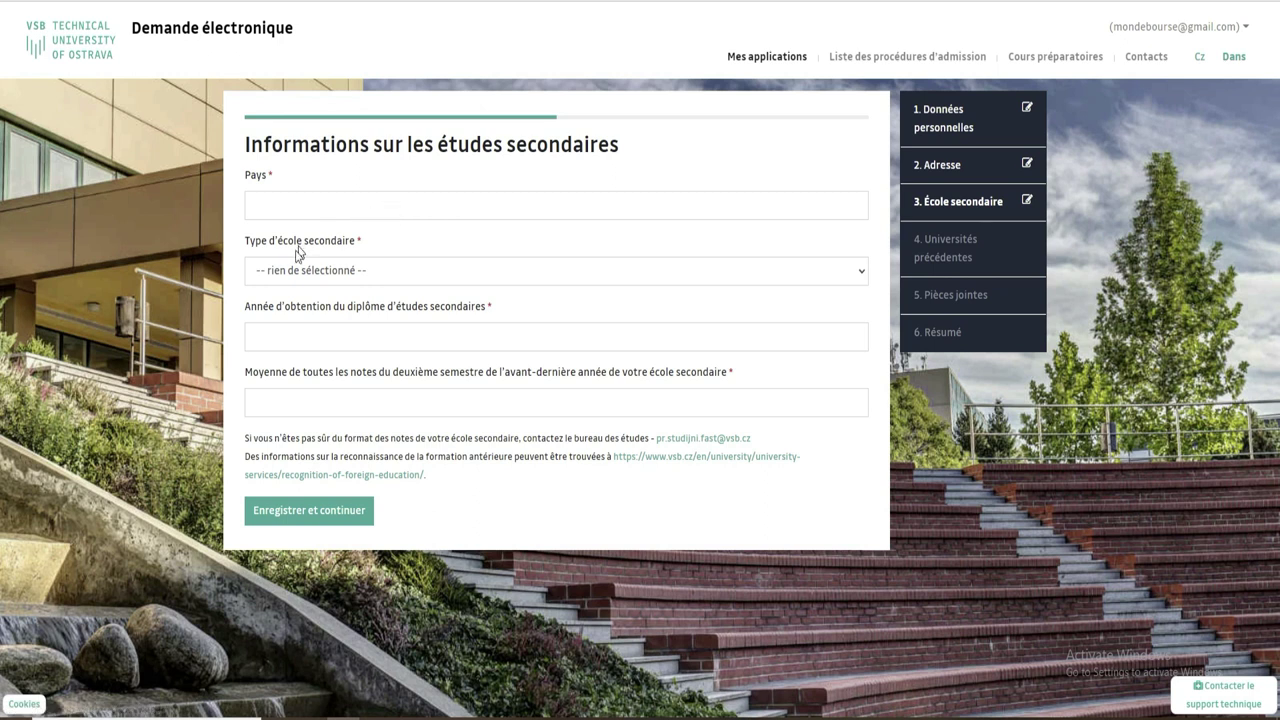
Choose lycée as the school type and République de Côte d'Ivoire as the school country.
{"action": "left_click", "coordinate": [364, 203]}
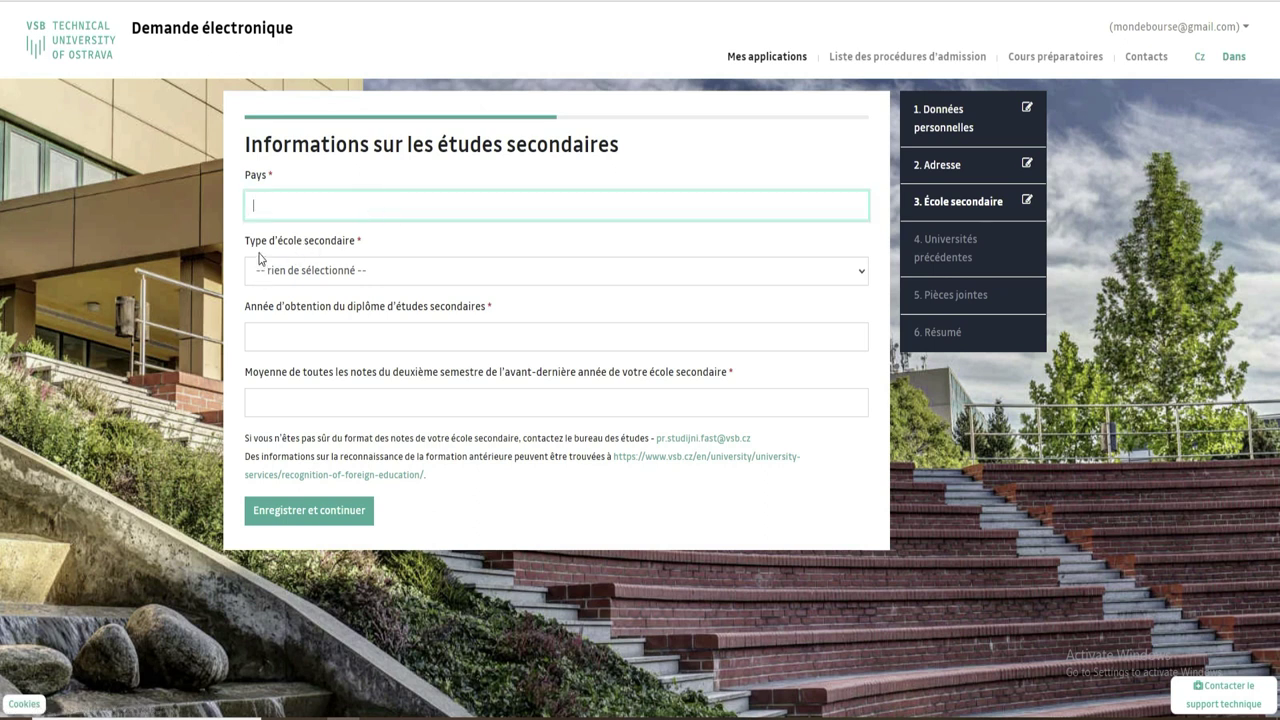
{"action": "left_click", "coordinate": [354, 271]}
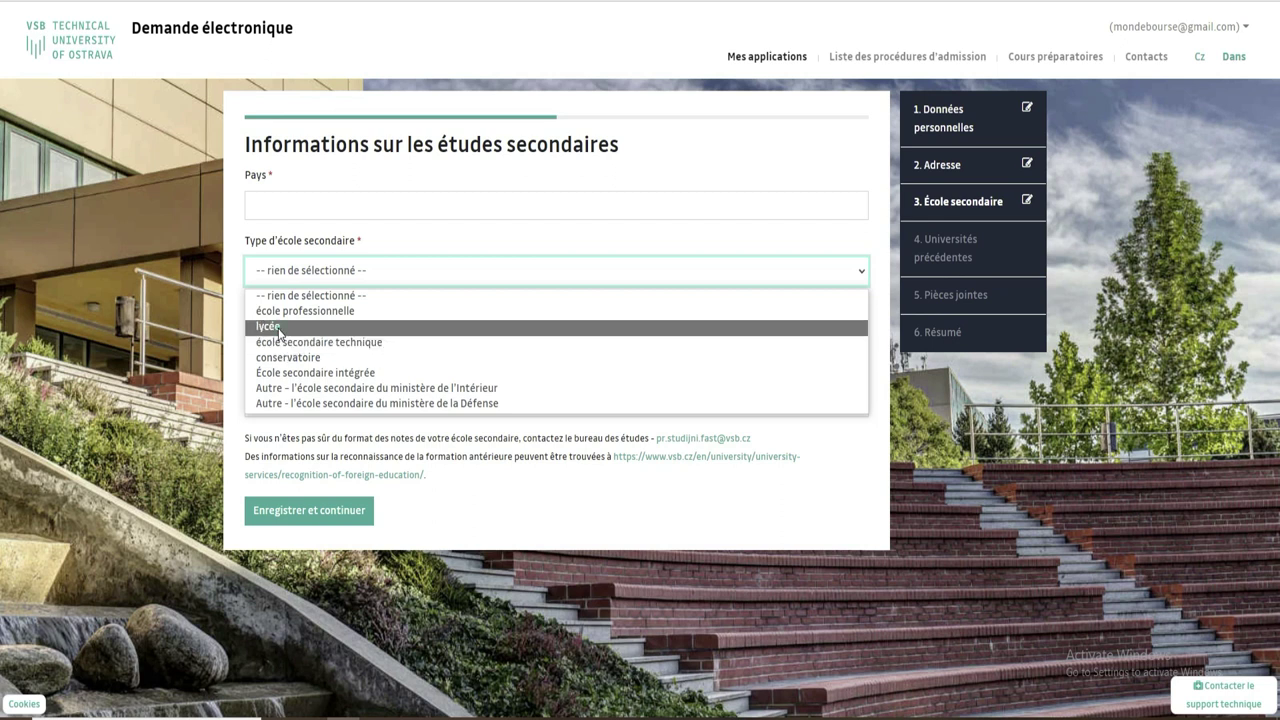
{"action": "left_click", "coordinate": [280, 328]}
{"action": "left_click", "coordinate": [322, 337]}
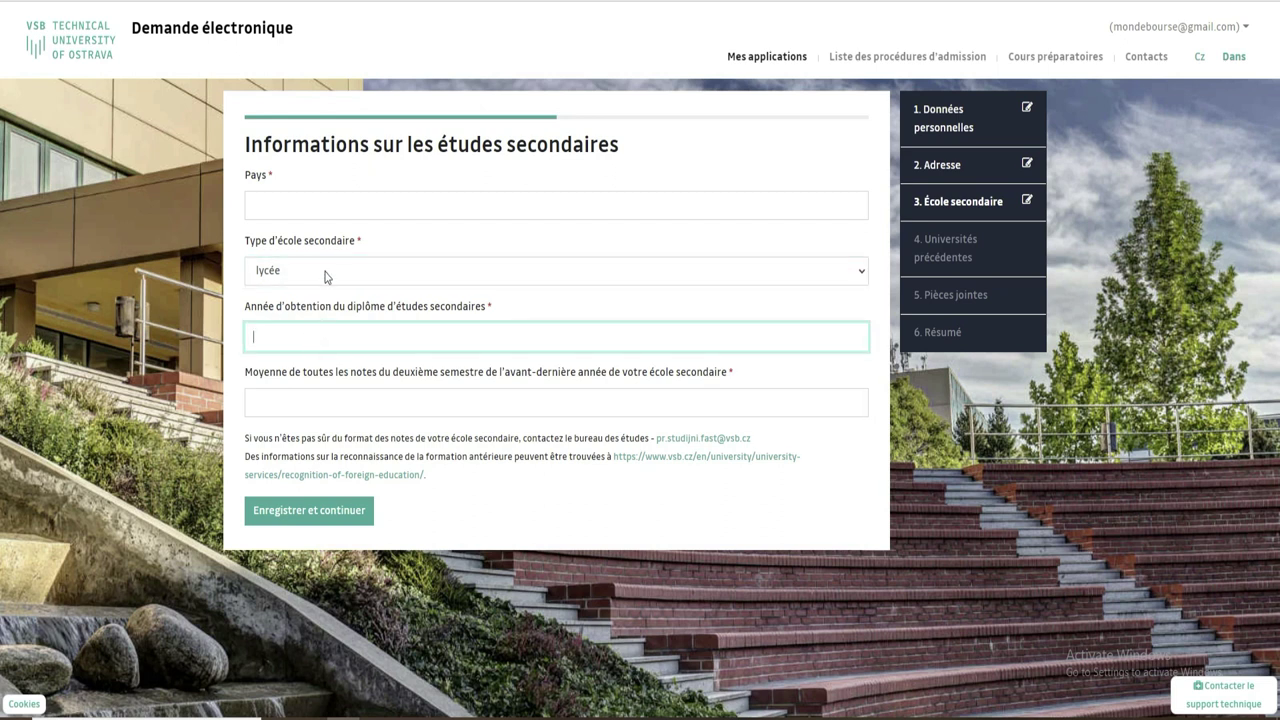
{"action": "left_click", "coordinate": [342, 200]}
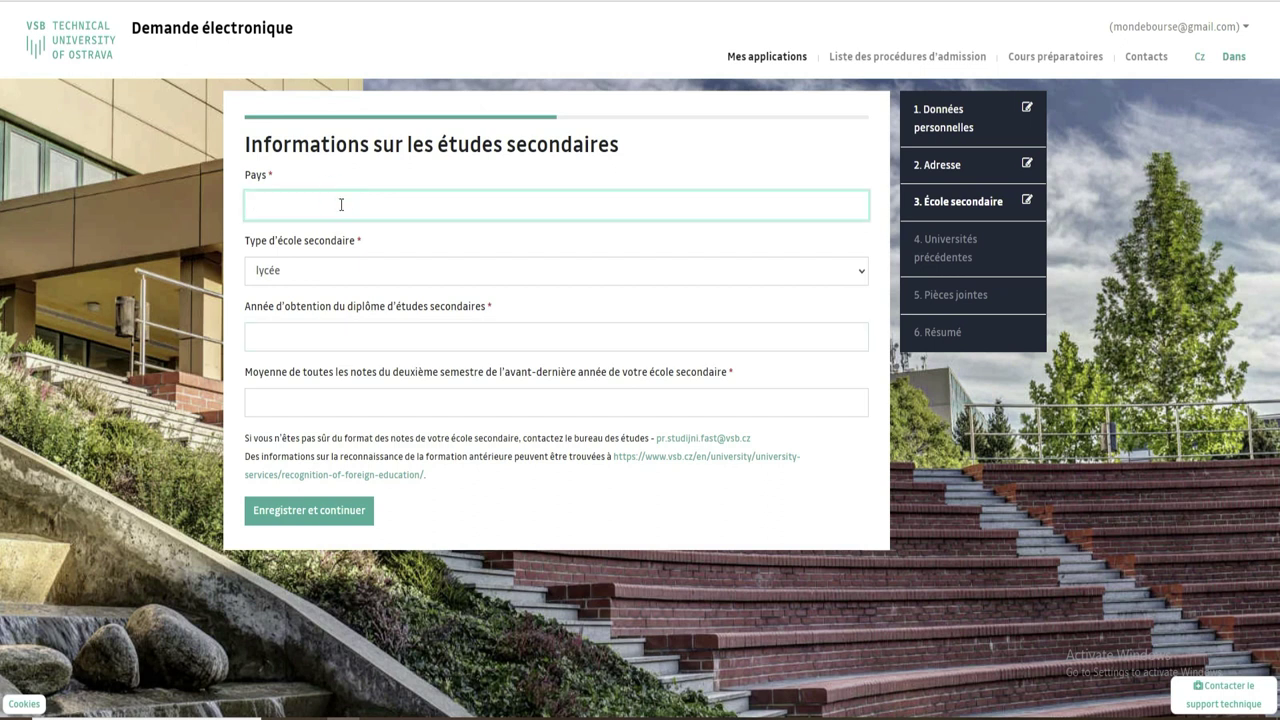
{"action": "type", "text": "cote"}
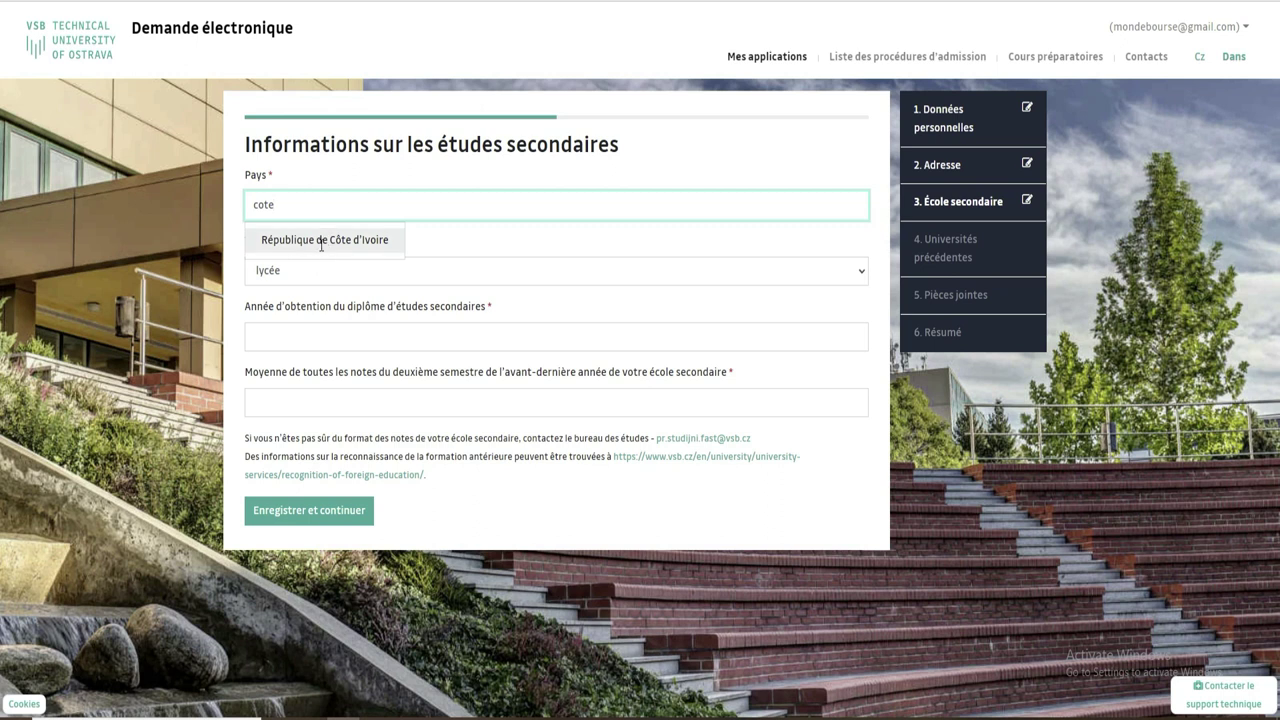
{"action": "left_click", "coordinate": [324, 240]}
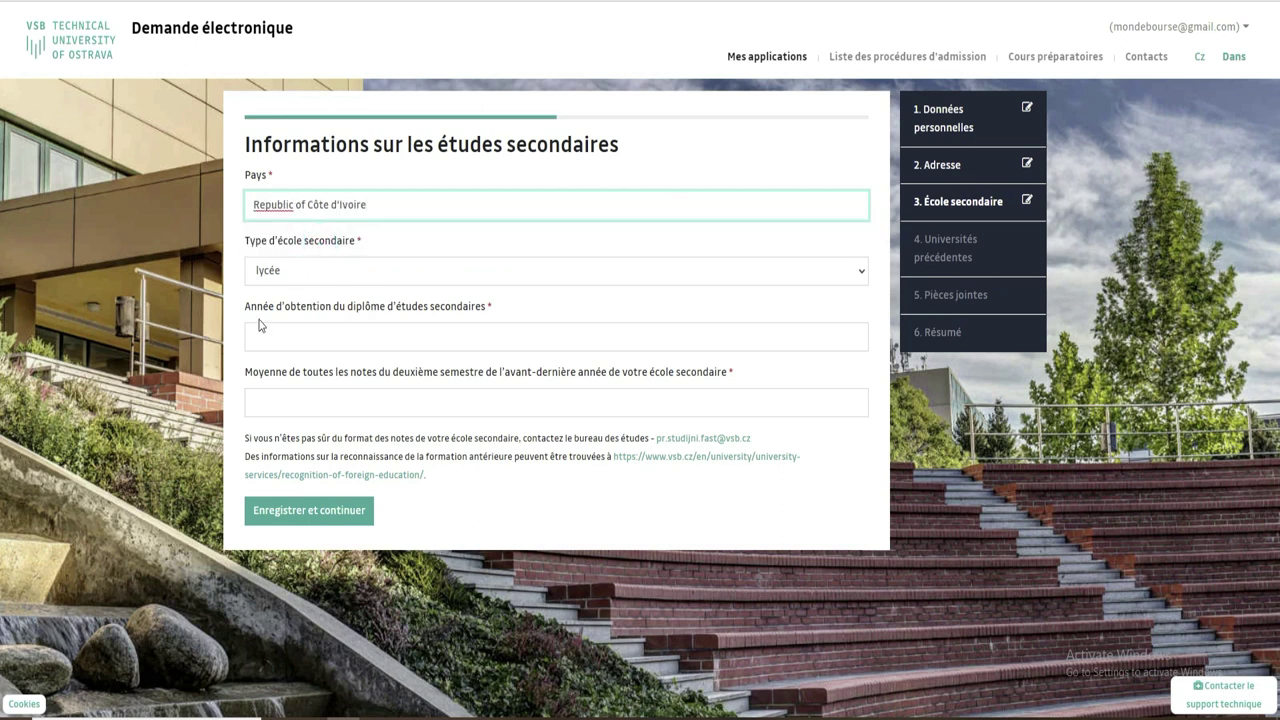
{"action": "left_click", "coordinate": [304, 335]}
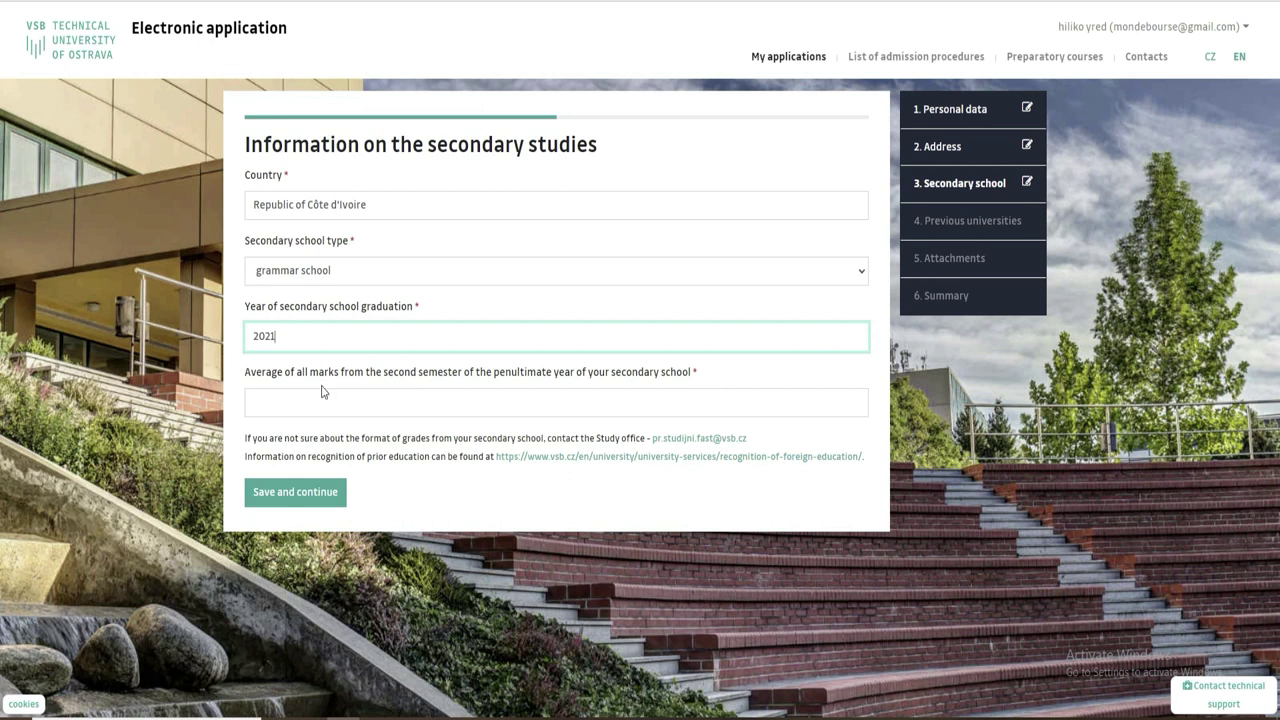
Translate the secondary school form into French via the browser menu and select the average-of-marks field.
{"action": "right_click", "coordinate": [960, 412]}
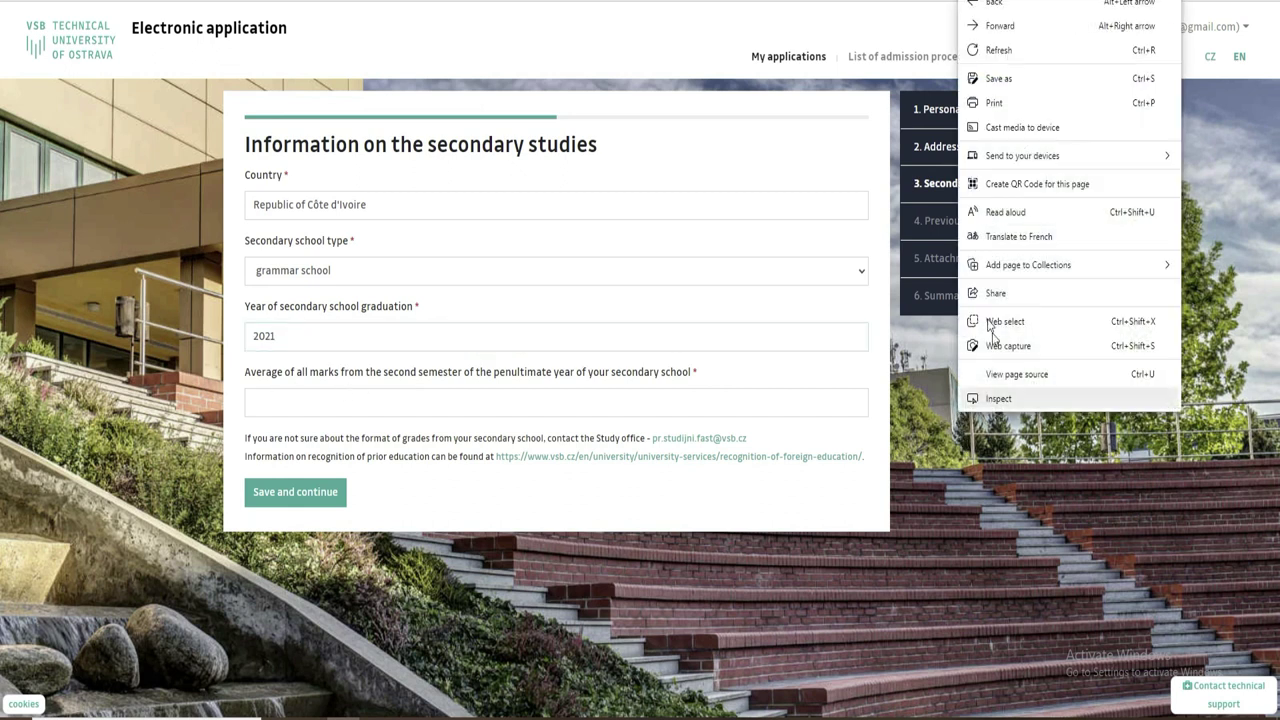
{"action": "left_click", "coordinate": [1018, 236]}
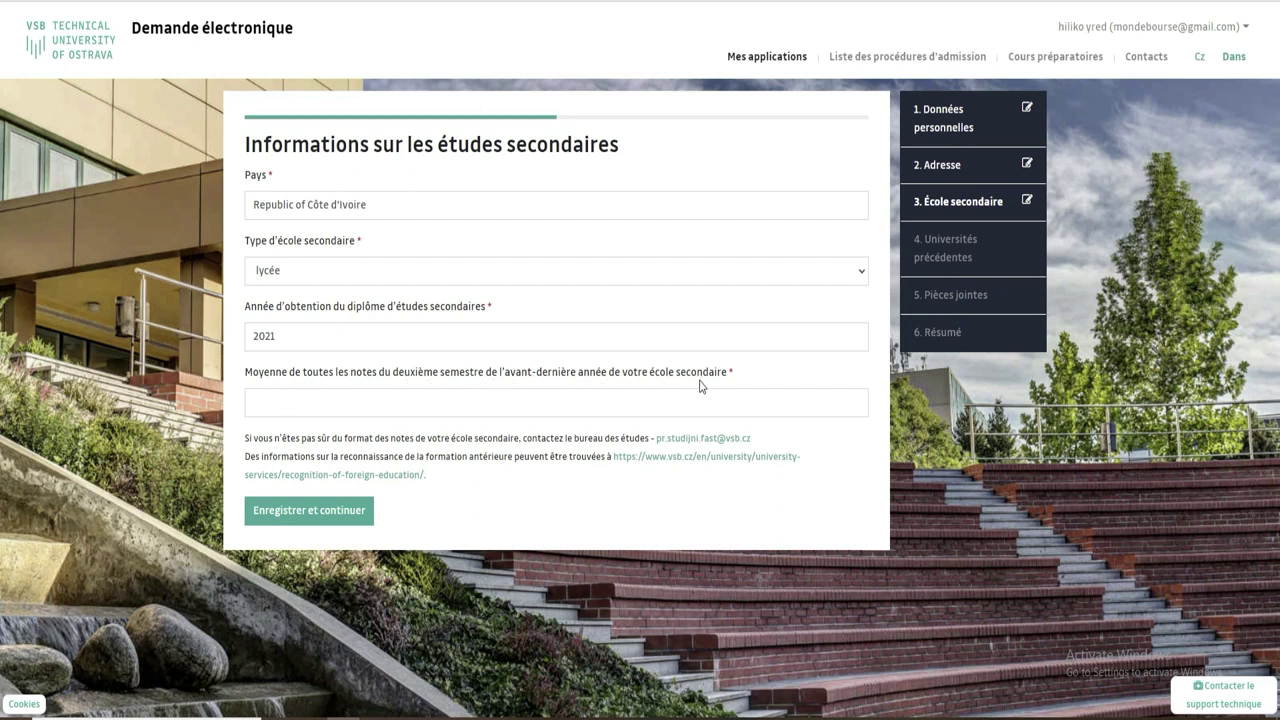
{"action": "left_click", "coordinate": [416, 401]}
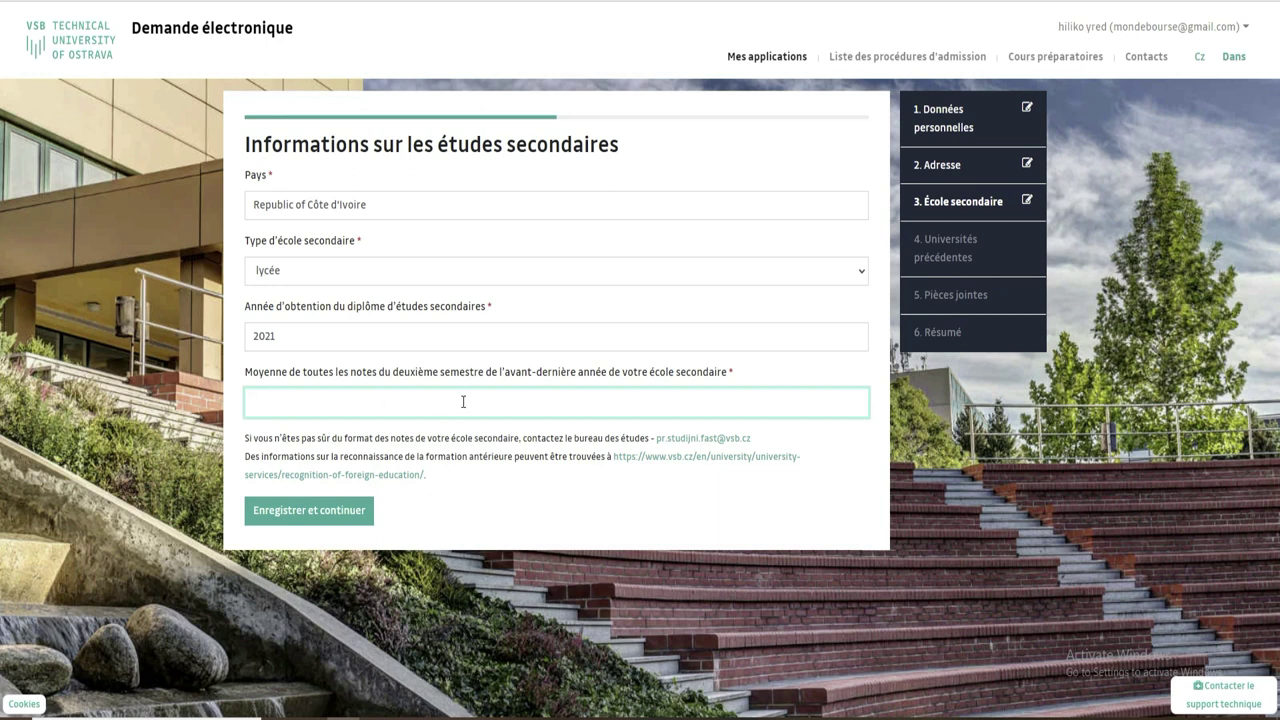
Enter an average mark of 4, save the school details, and skip adding previous universities.
{"action": "type", "text": "4"}
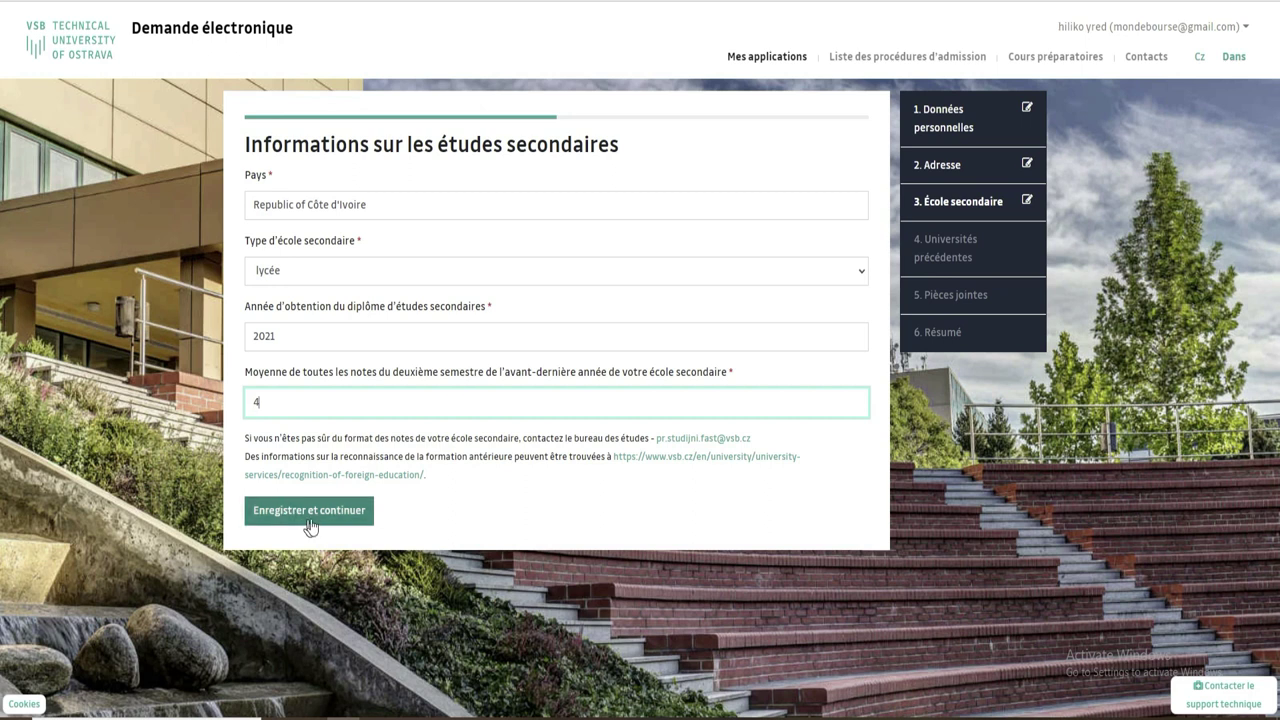
{"action": "left_click", "coordinate": [333, 514]}
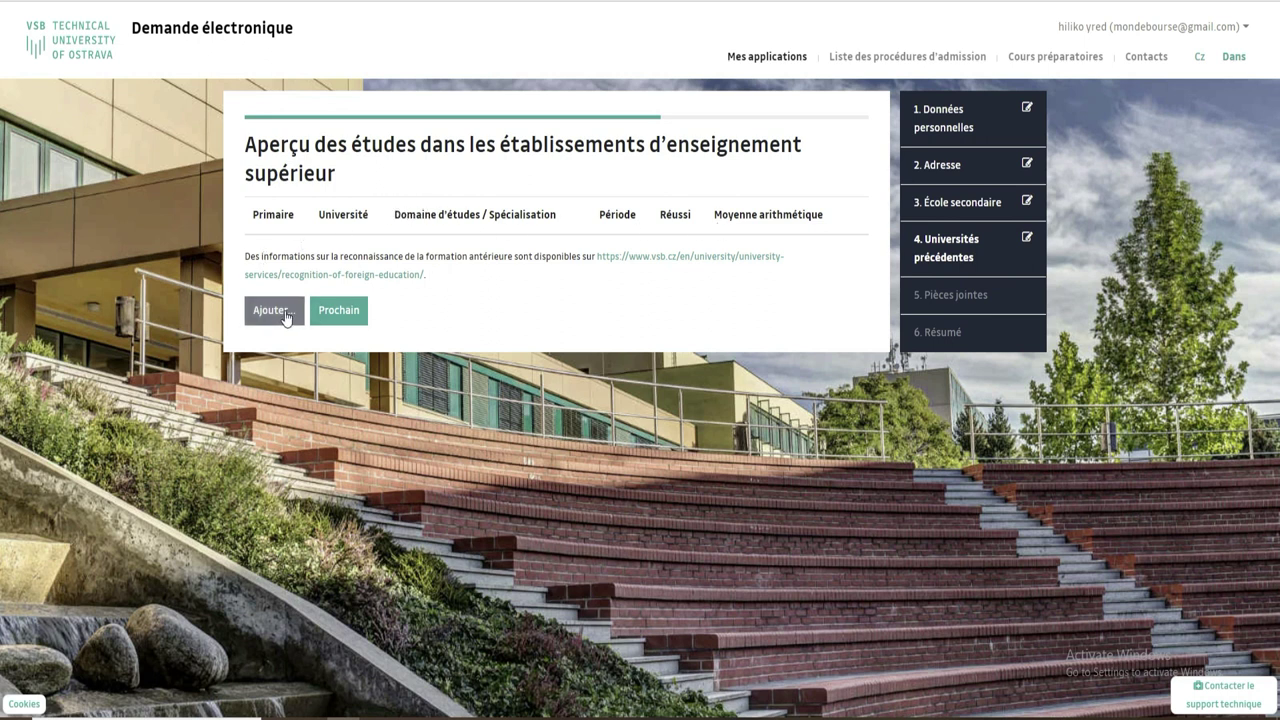
{"action": "left_click", "coordinate": [339, 310]}
Review the Pièces jointes page, highlighting the 5 Mo size limit and allowed file types.
{"action": "scroll", "coordinate": [0, 505], "scroll_direction": "down", "scroll_amount": 1}
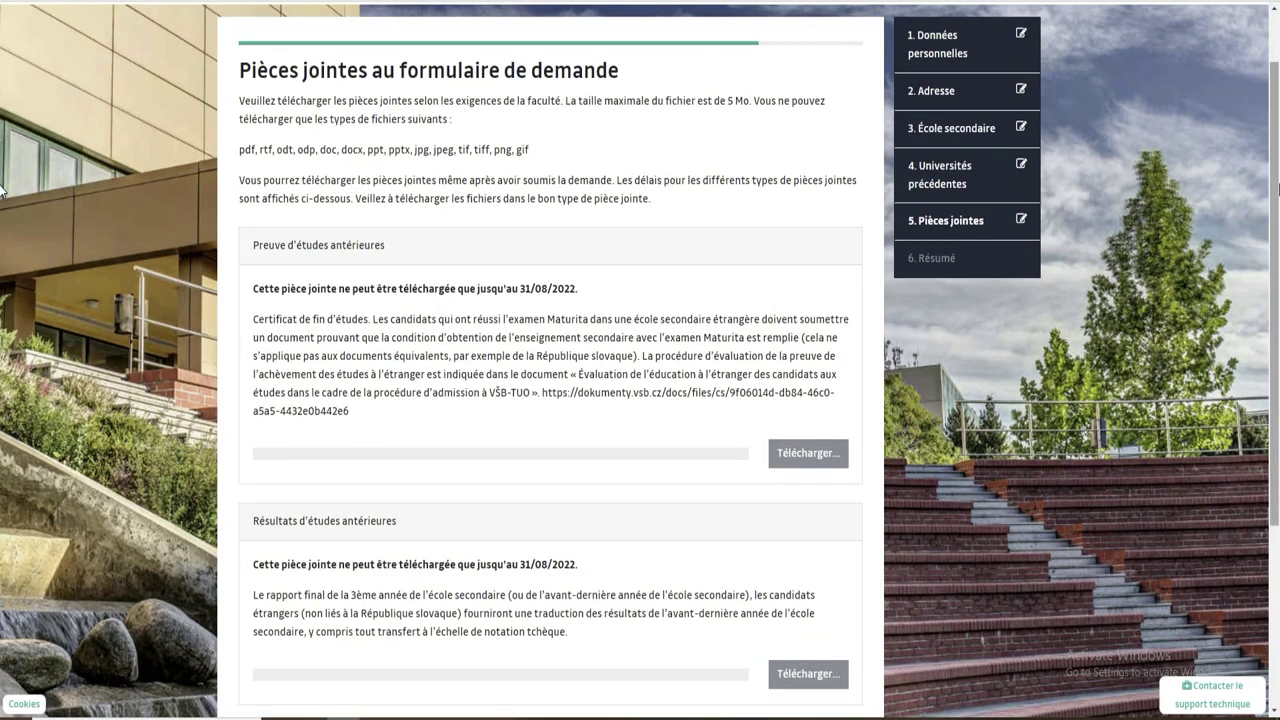
{"action": "scroll", "coordinate": [4, 458], "scroll_direction": "down", "scroll_amount": 3}
{"action": "scroll", "coordinate": [4, 458], "scroll_direction": "up", "scroll_amount": 4}
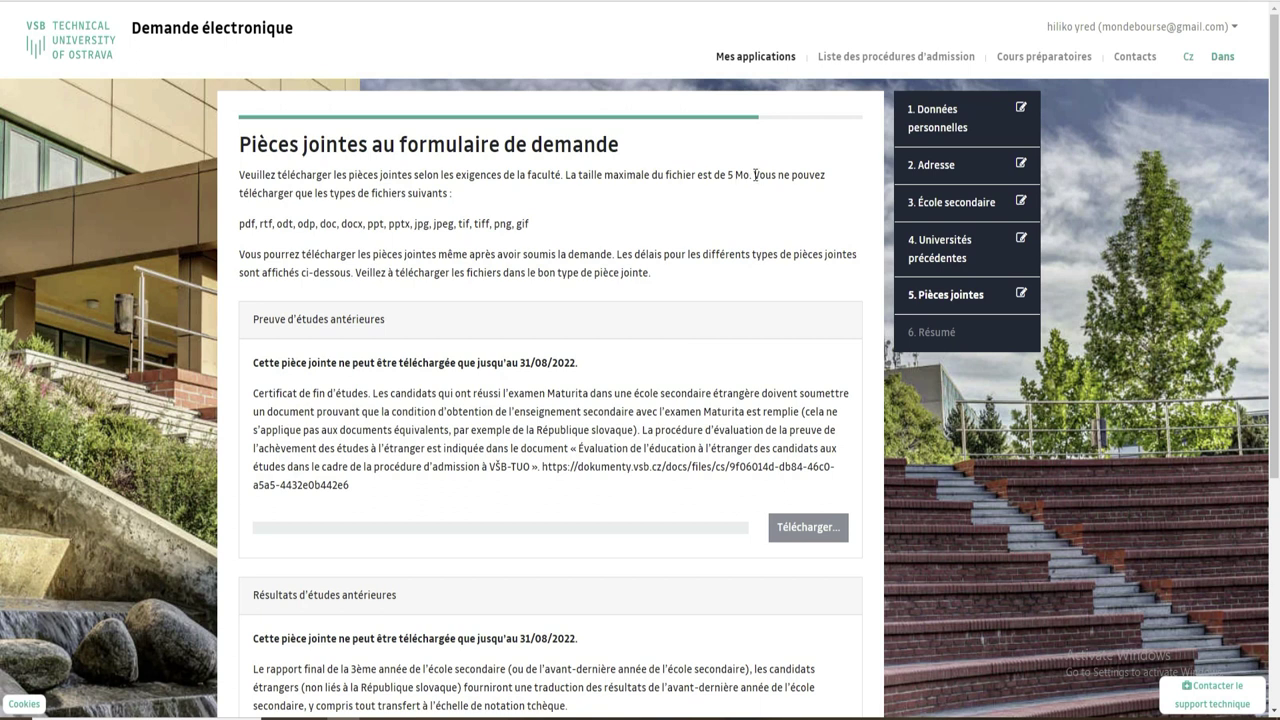
{"action": "left_click_drag", "start_coordinate": [749, 172], "coordinate": [734, 176]}
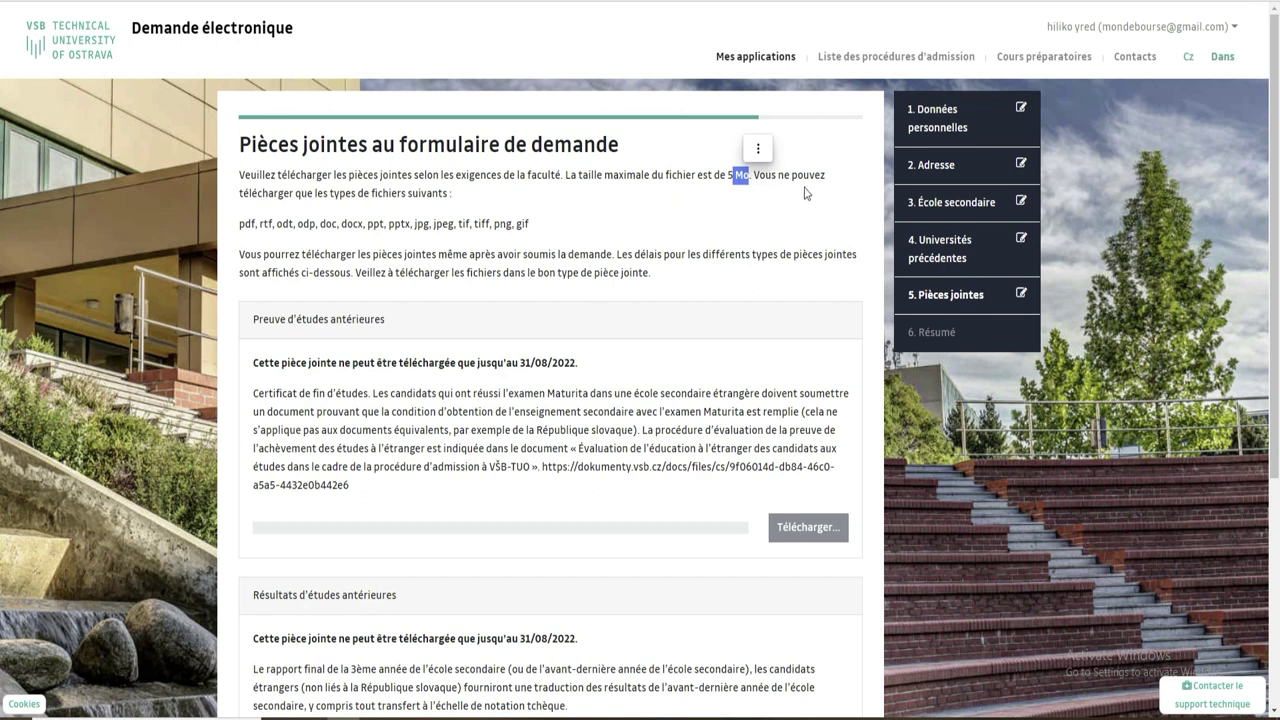
{"action": "left_click_drag", "start_coordinate": [240, 222], "coordinate": [570, 230]}
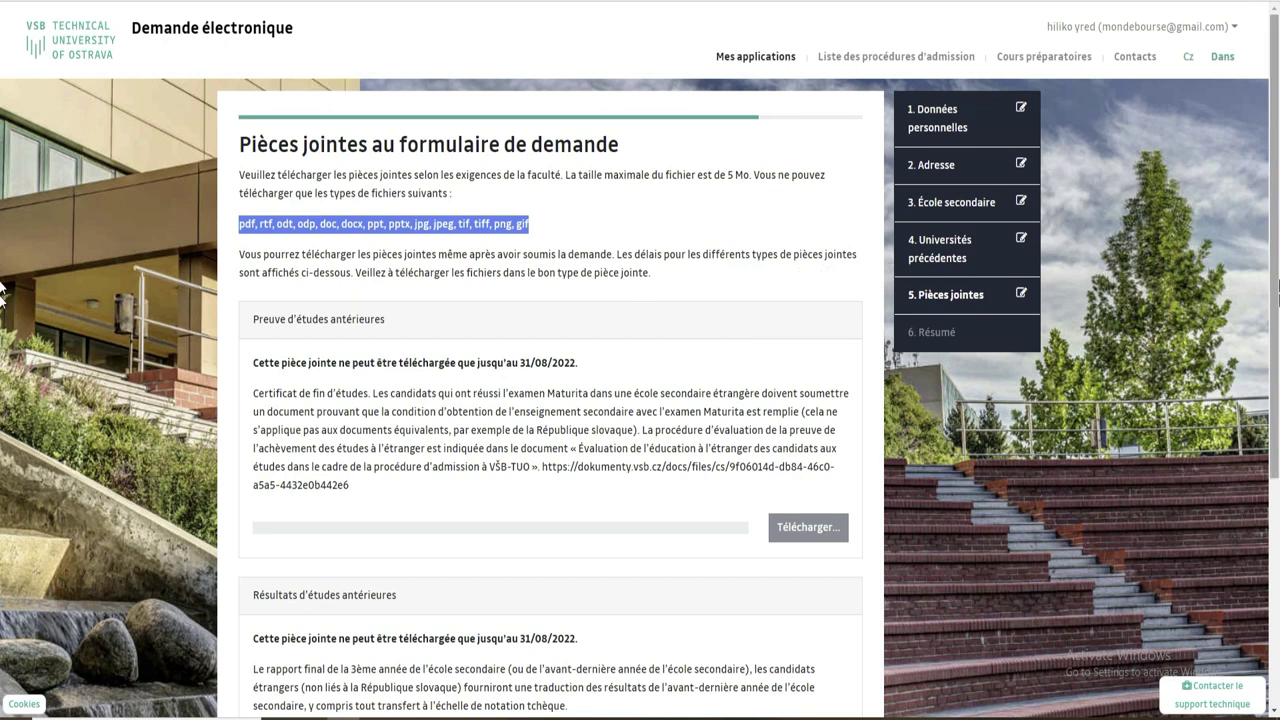
{"action": "scroll", "coordinate": [2, 300], "scroll_direction": "down", "scroll_amount": 3}
{"action": "scroll", "coordinate": [2, 470], "scroll_direction": "up", "scroll_amount": 1}
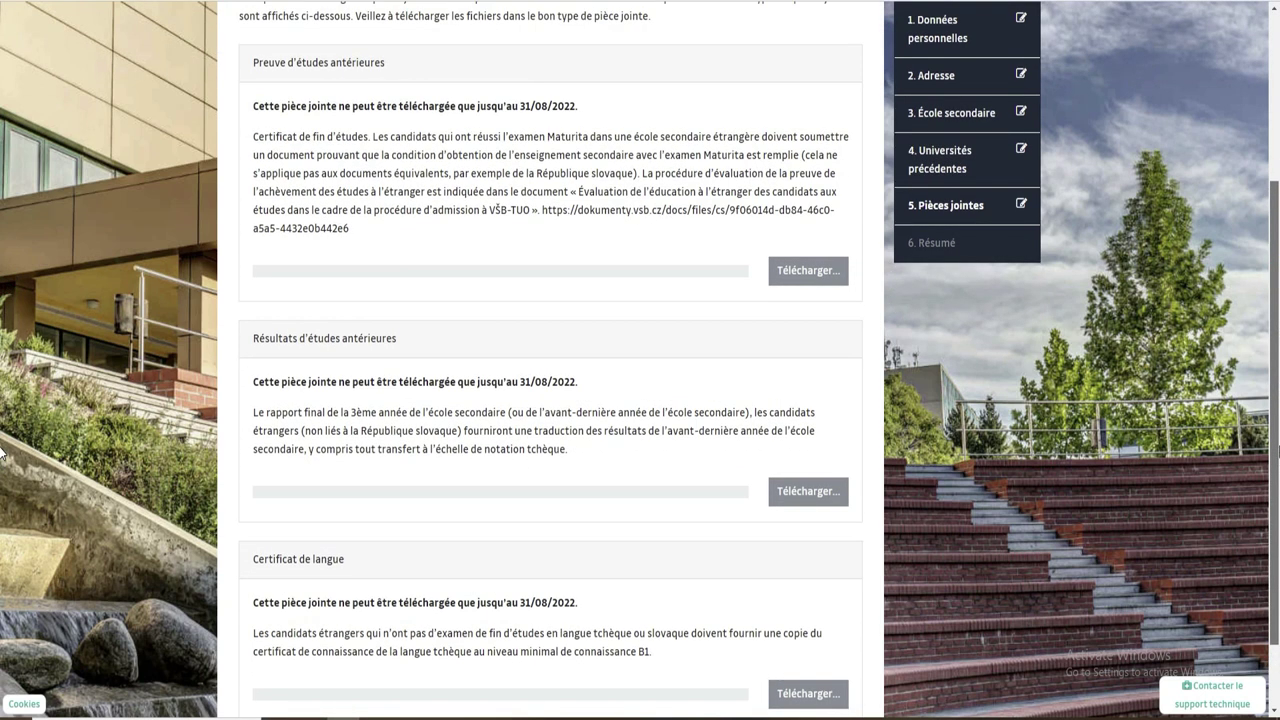